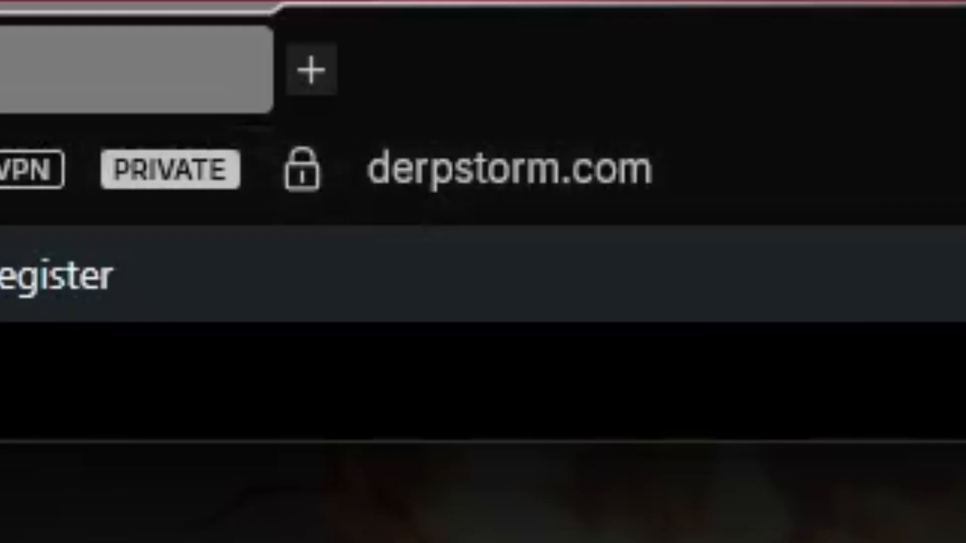
# Load accolades.derpmachina.com in the Opera GX address bar
pyautogui.click(699, 156)
pyautogui.write('accolades')
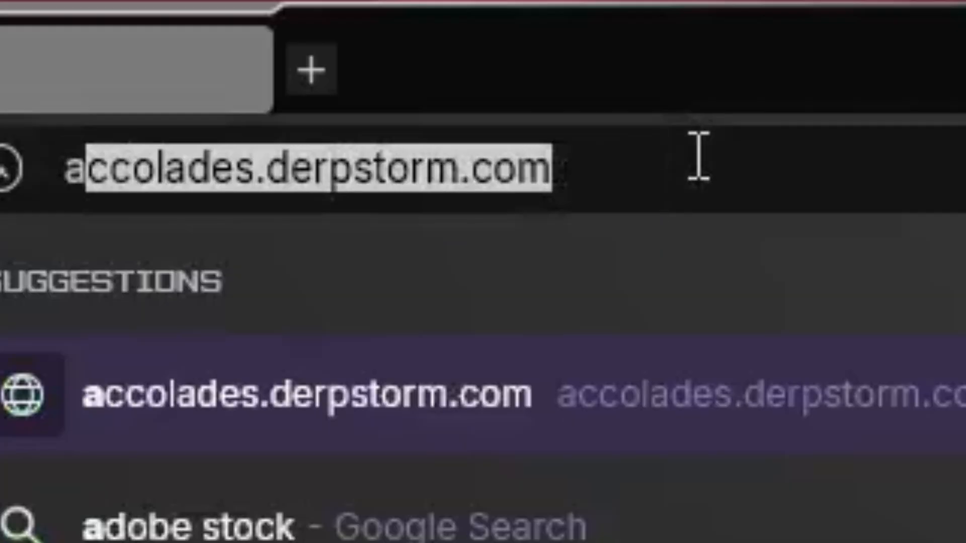
pyautogui.write('.der')
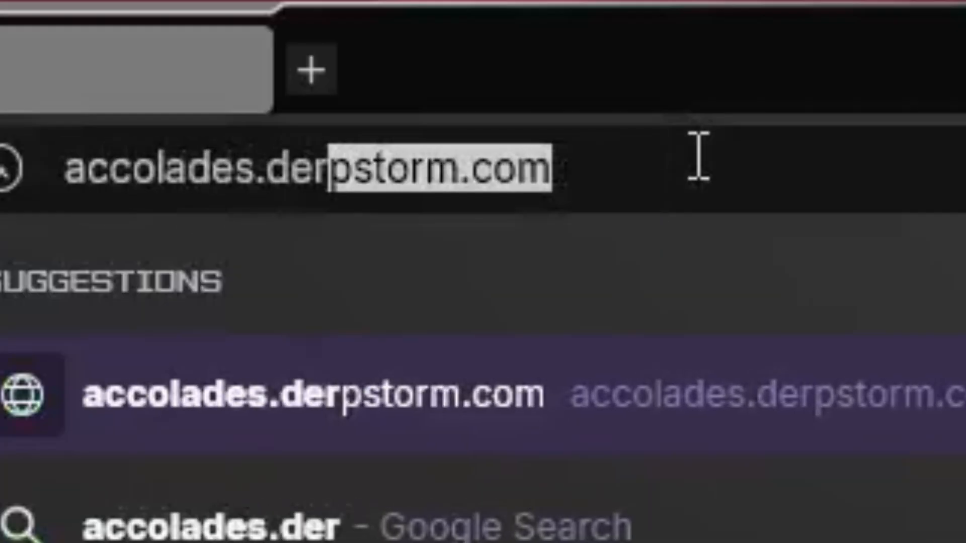
pyautogui.write('pmachina.com')
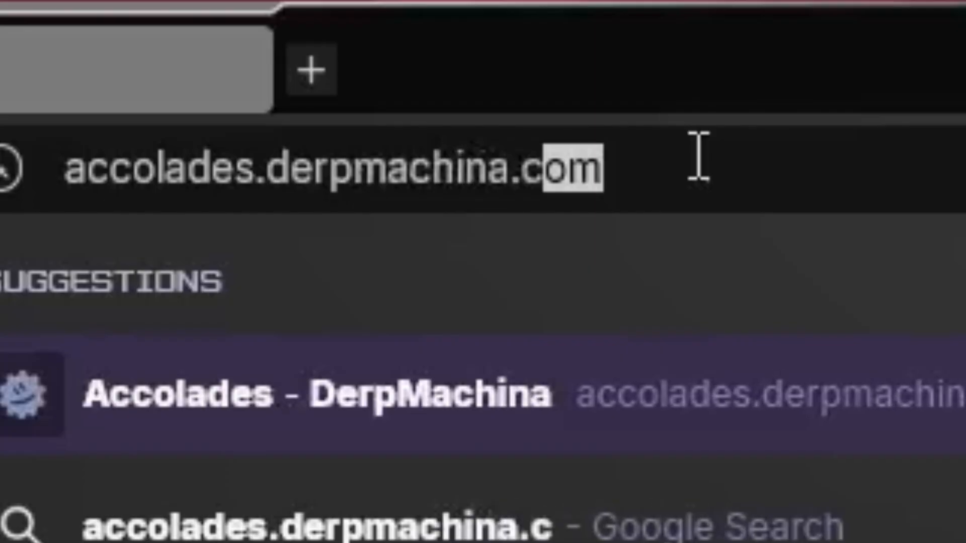
pyautogui.press('Return')
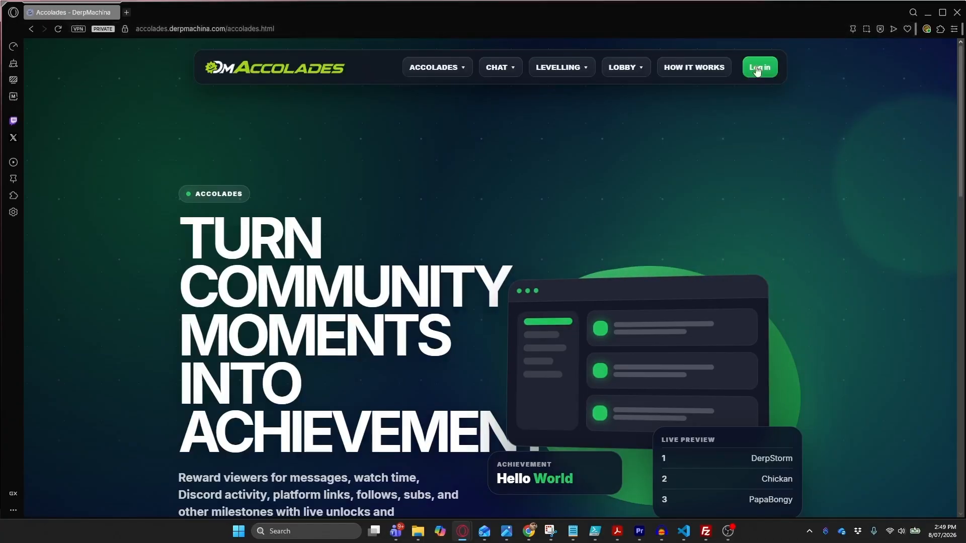
# Sign in to DerpMachina Accolades with the saved account credentials
pyautogui.click(757, 68)
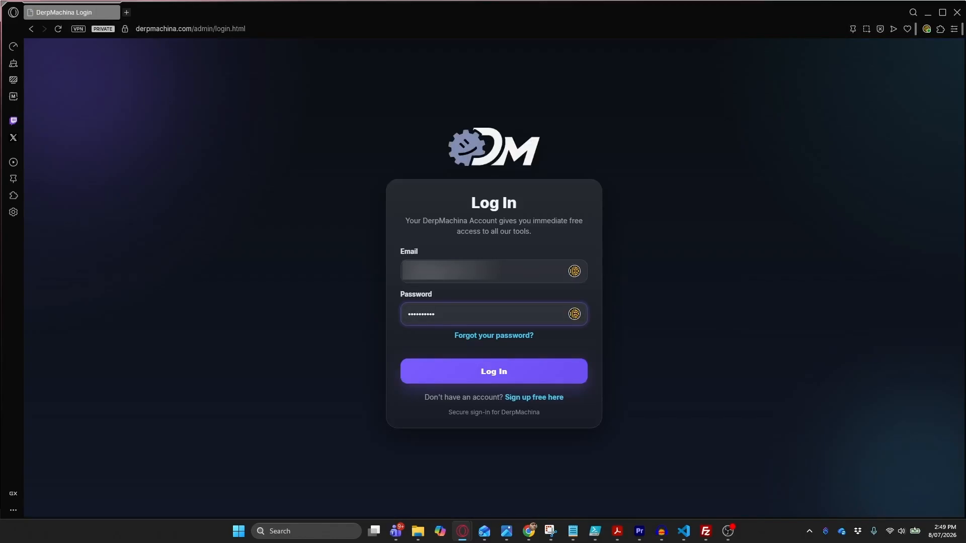
pyautogui.click(459, 371)
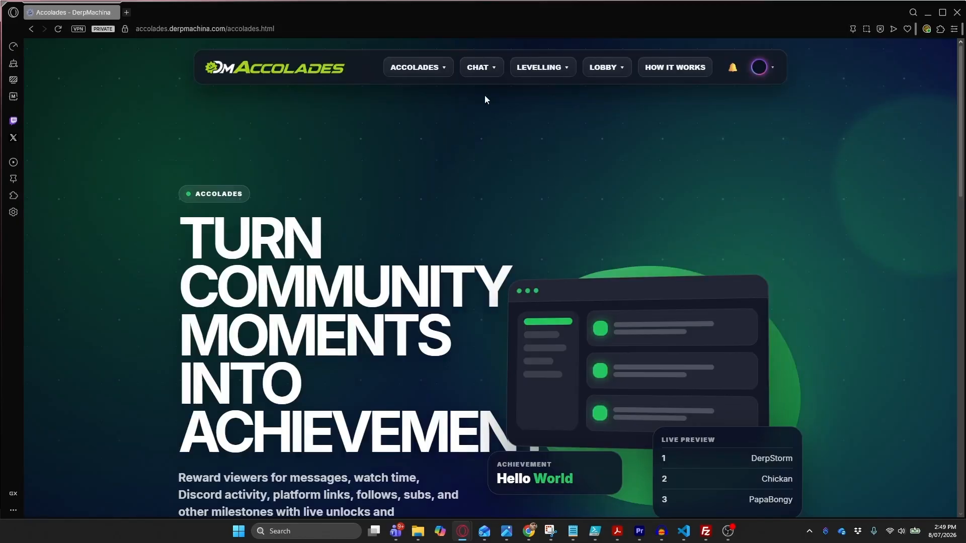
pyautogui.click(442, 70)
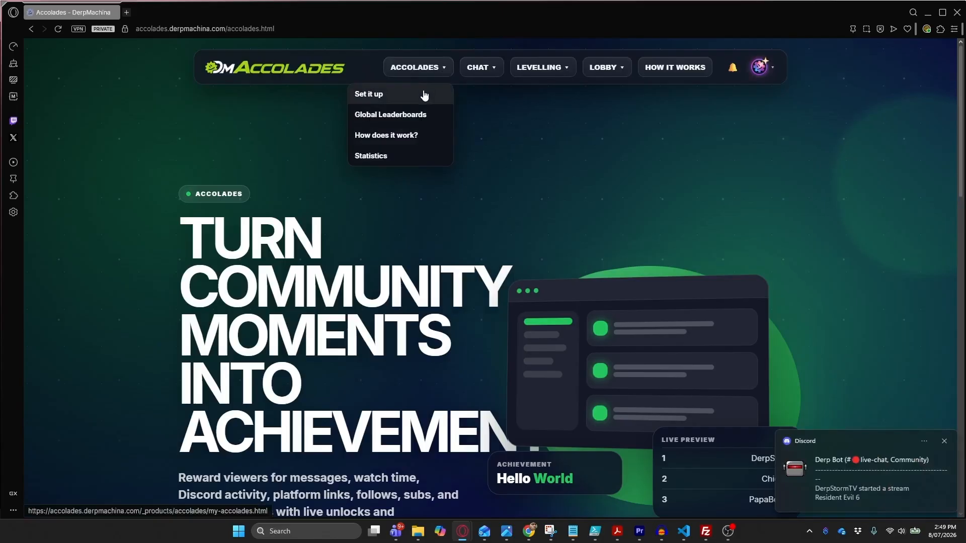
# Go to Set up Accolades from the account menu and scroll to the Create New Accolade form
pyautogui.click(760, 67)
pyautogui.click(736, 99)
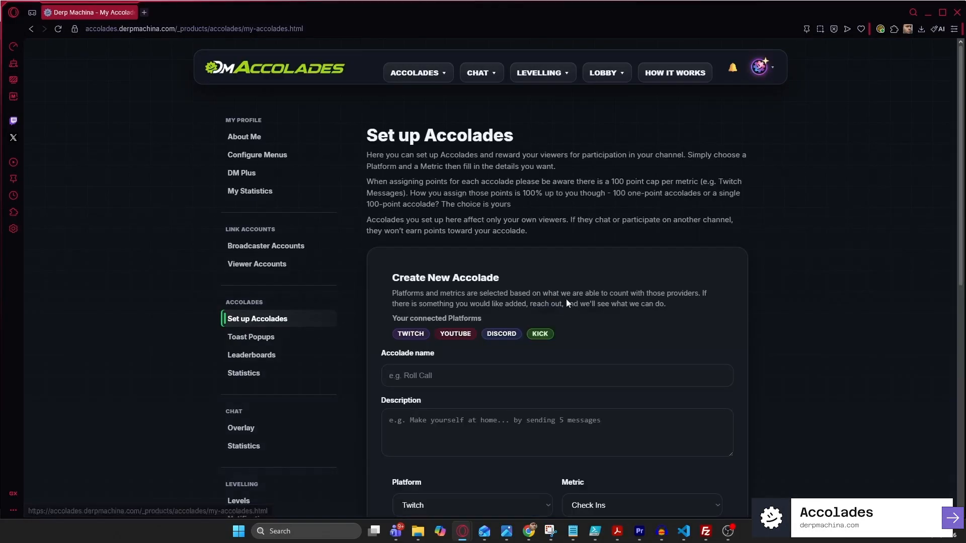
pyautogui.scroll(-3, 604, 297)
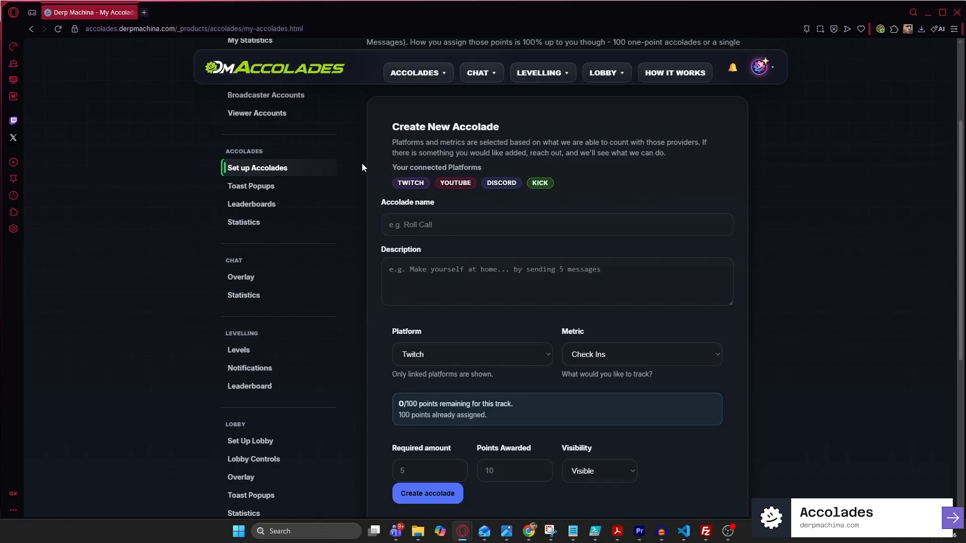
pyautogui.scroll(1, 359, 162)
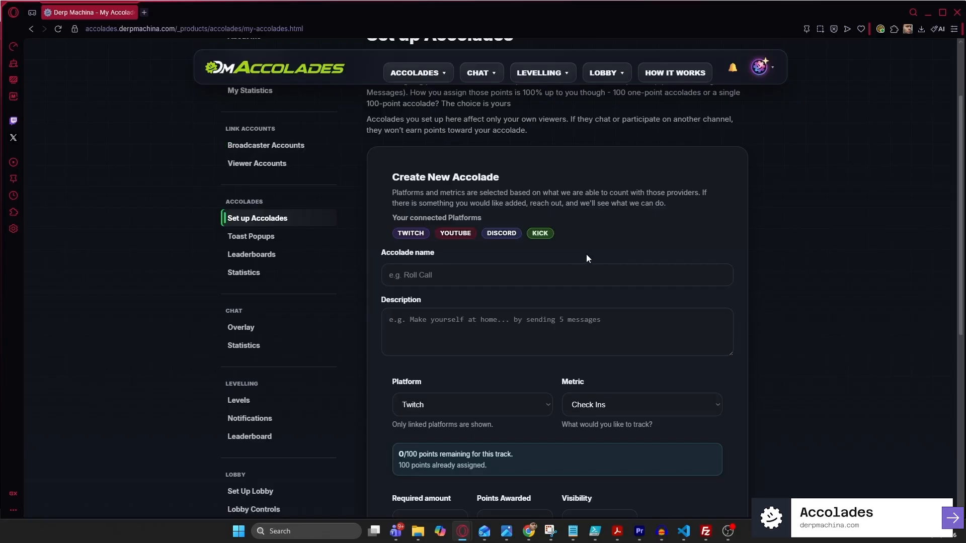
pyautogui.scroll(-1, 585, 251)
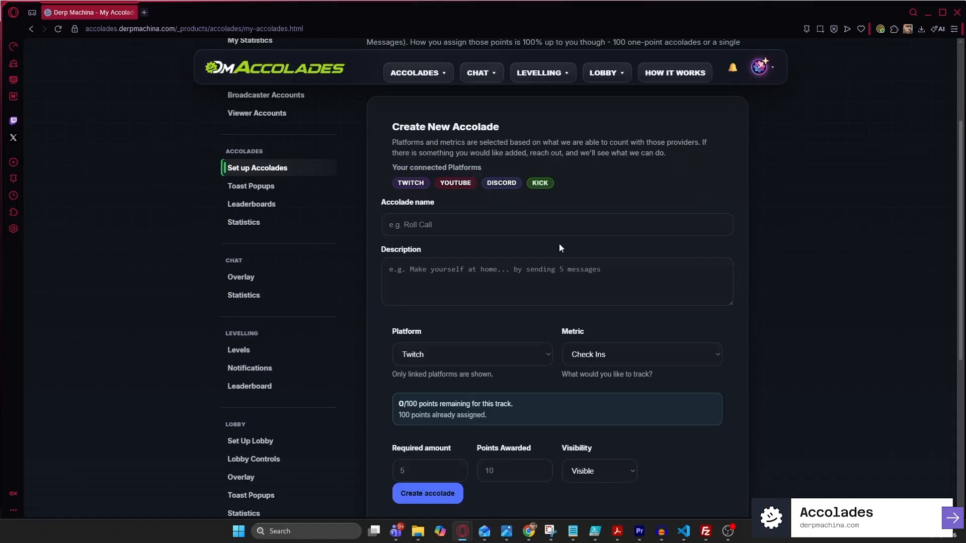
# Name the new accolade 'Roll Call' with the description 'Send 15 message'
pyautogui.click(478, 216)
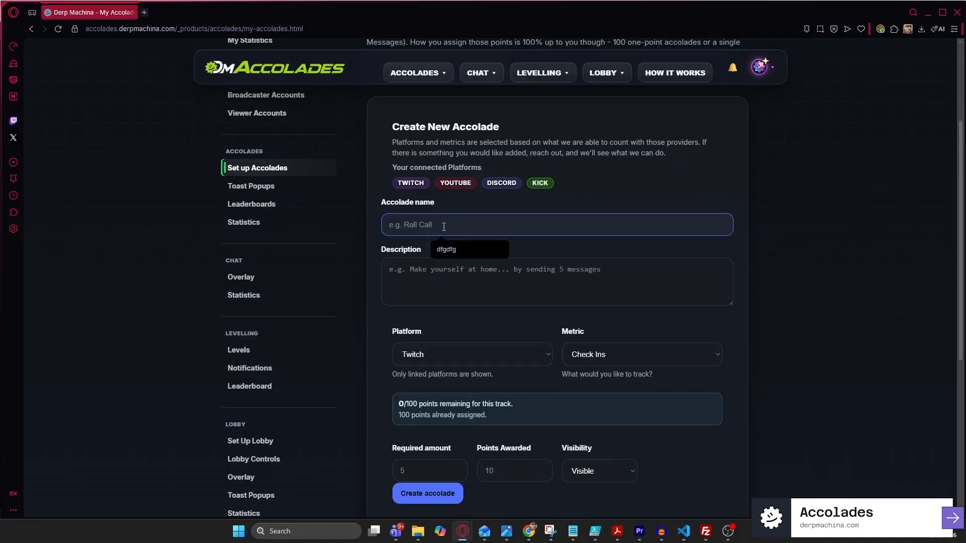
pyautogui.write('Roll Call')
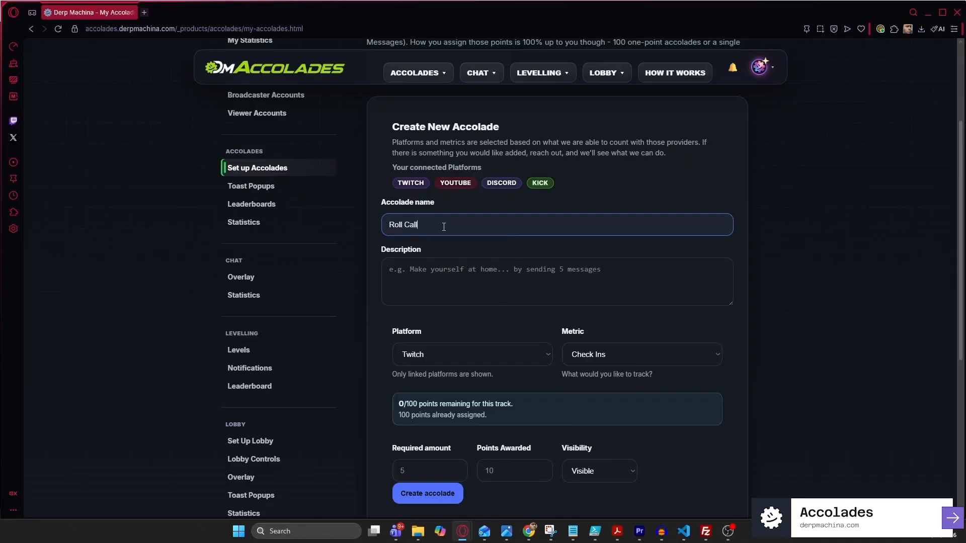
pyautogui.press('Tab')
pyautogui.write('S')
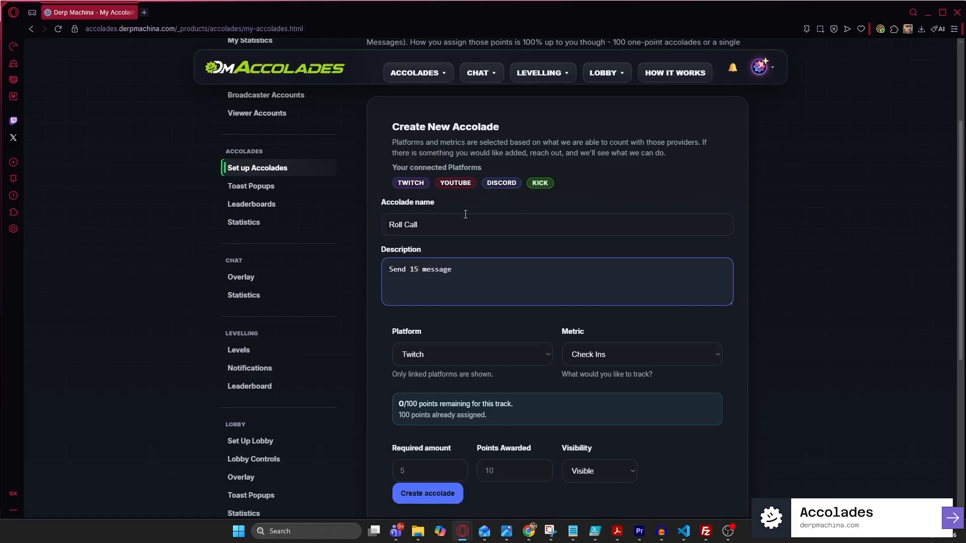
pyautogui.scroll(-2, 465, 214)
# Compare the metrics offered for the Twitch and Discord platforms
pyautogui.click(445, 254)
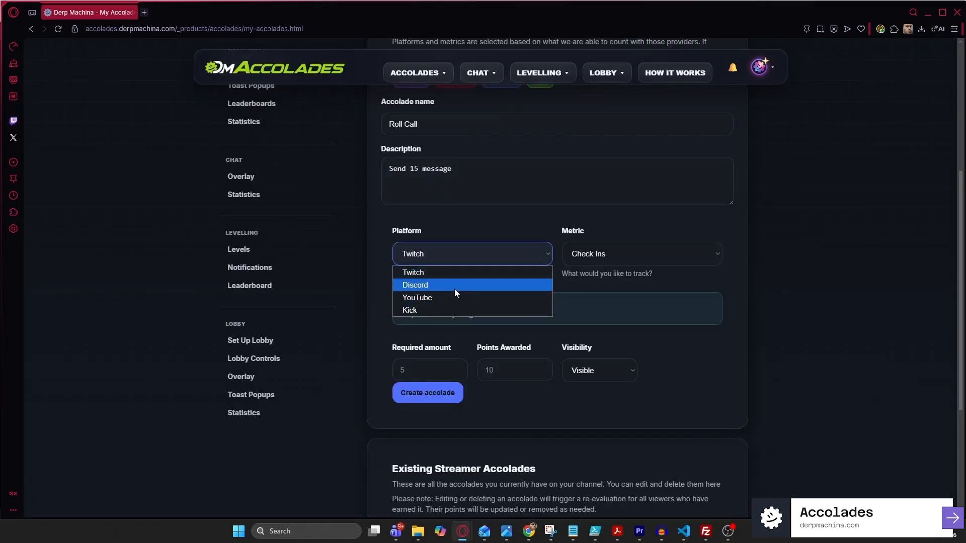
pyautogui.click(498, 236)
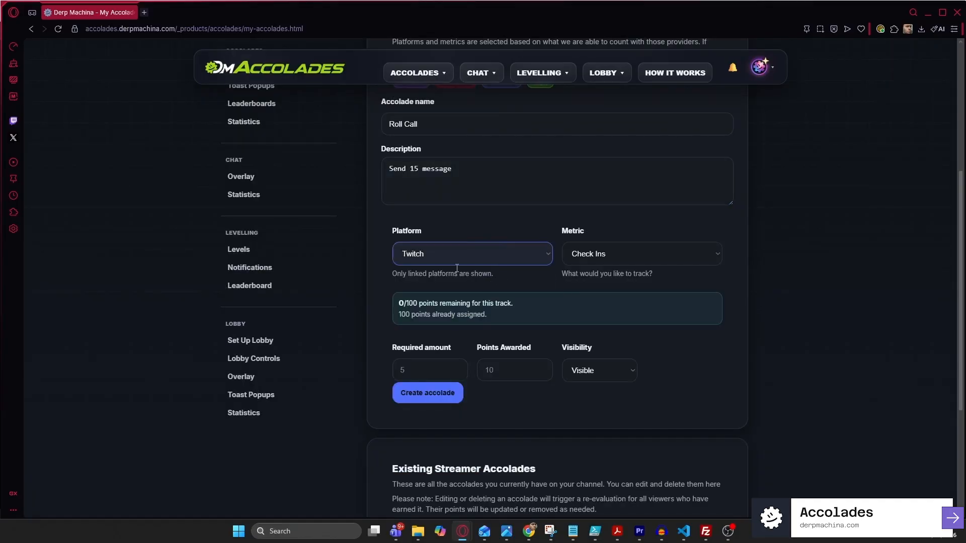
pyautogui.click(601, 258)
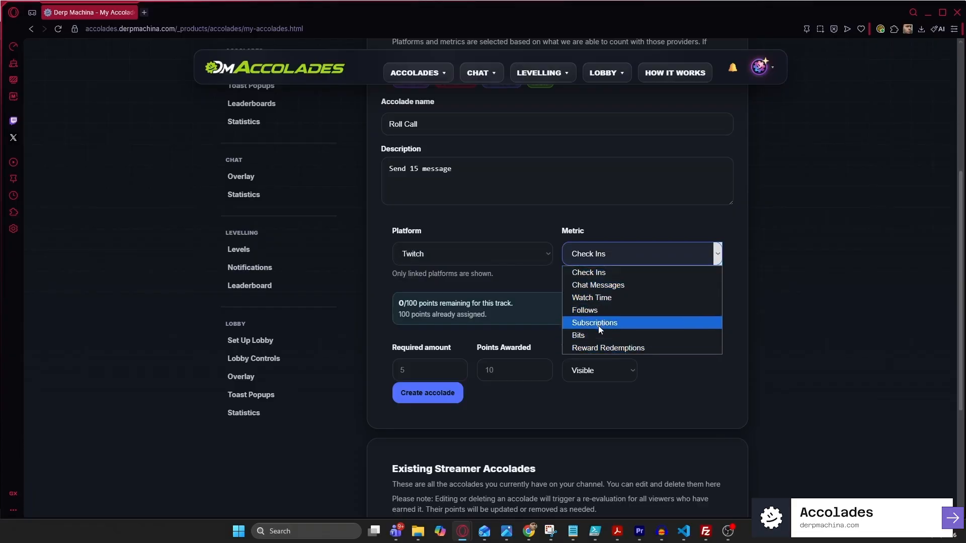
pyautogui.click(470, 249)
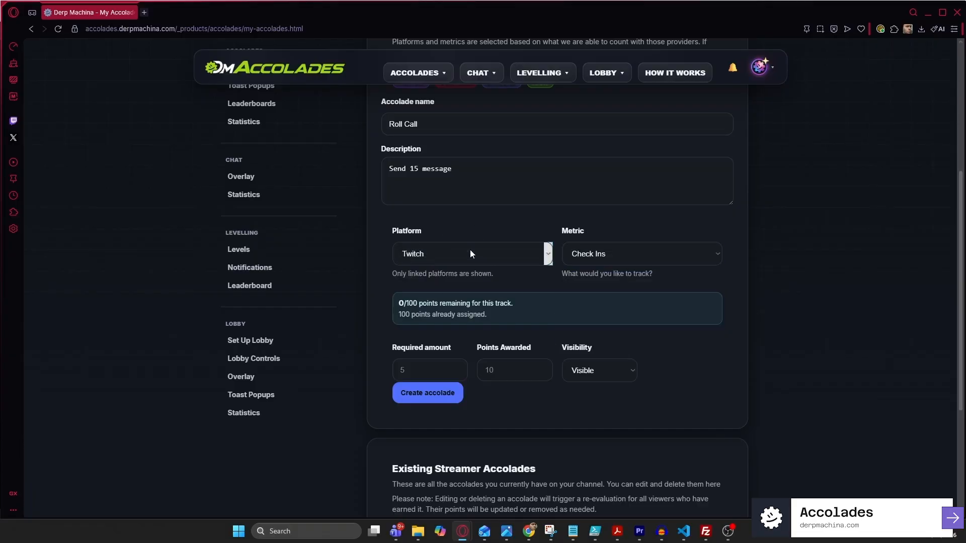
pyautogui.click(452, 263)
pyautogui.click(435, 284)
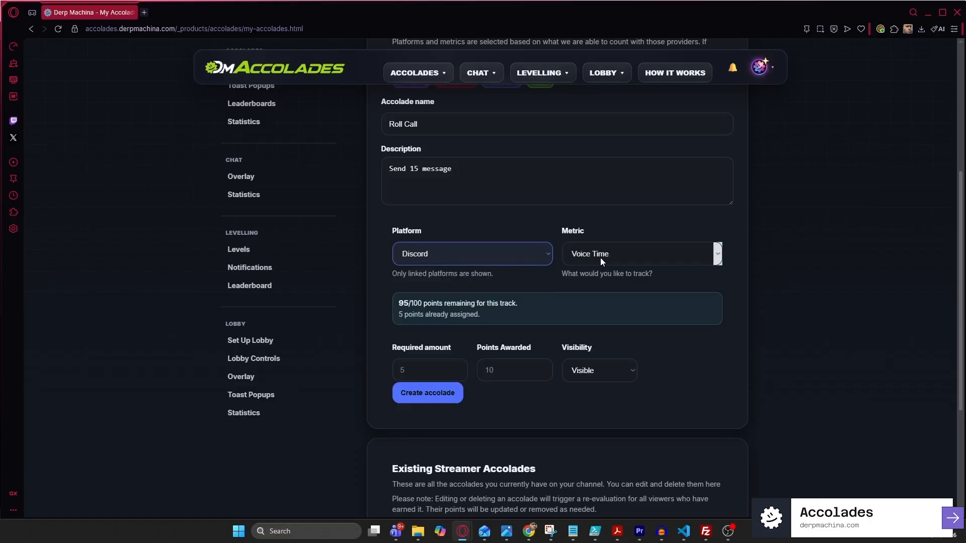
pyautogui.click(599, 258)
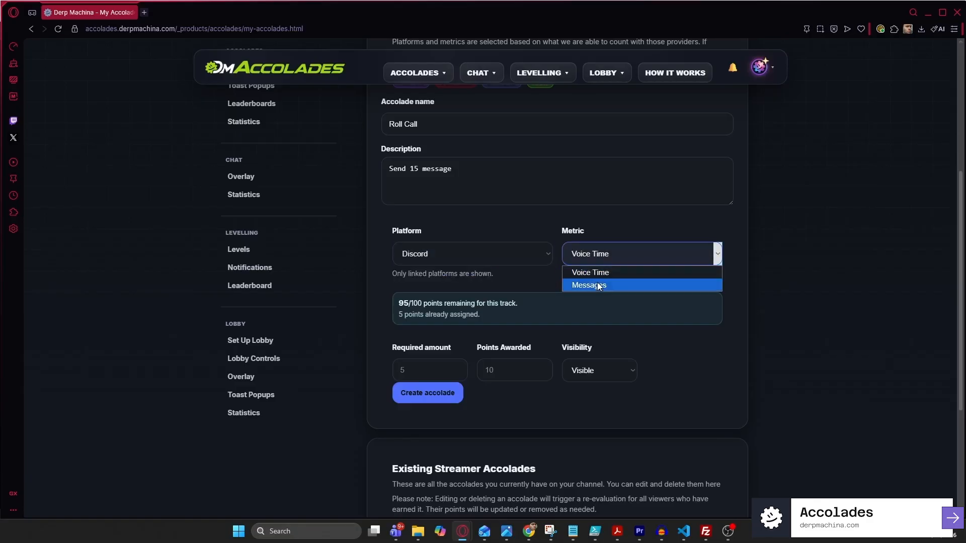
pyautogui.click(593, 275)
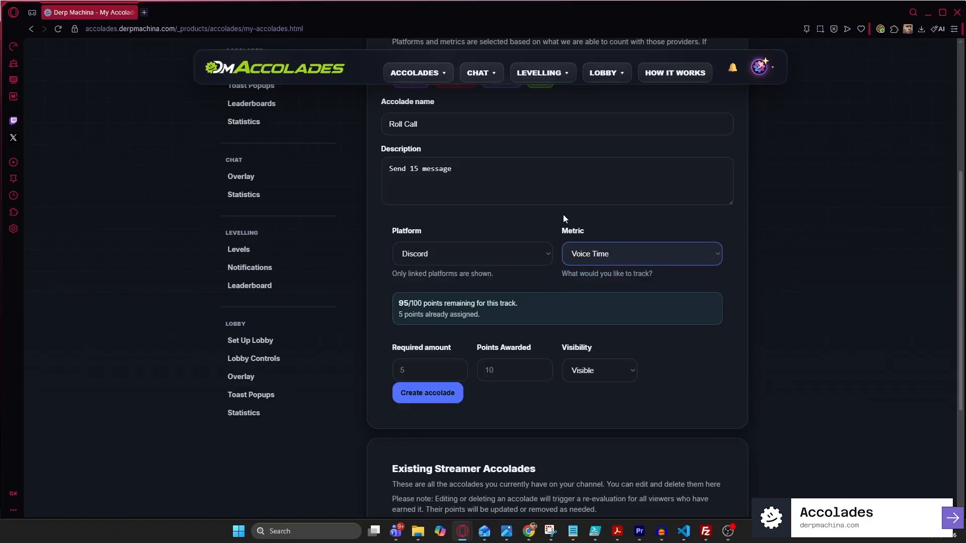
# Set the platform to Kick, keeping the Messages metric
pyautogui.click(508, 249)
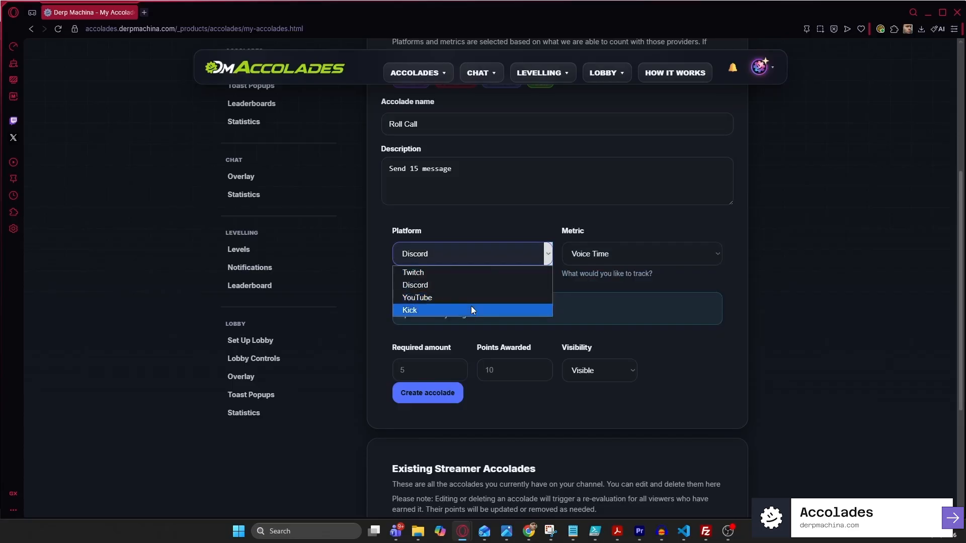
pyautogui.click(471, 310)
pyautogui.click(609, 261)
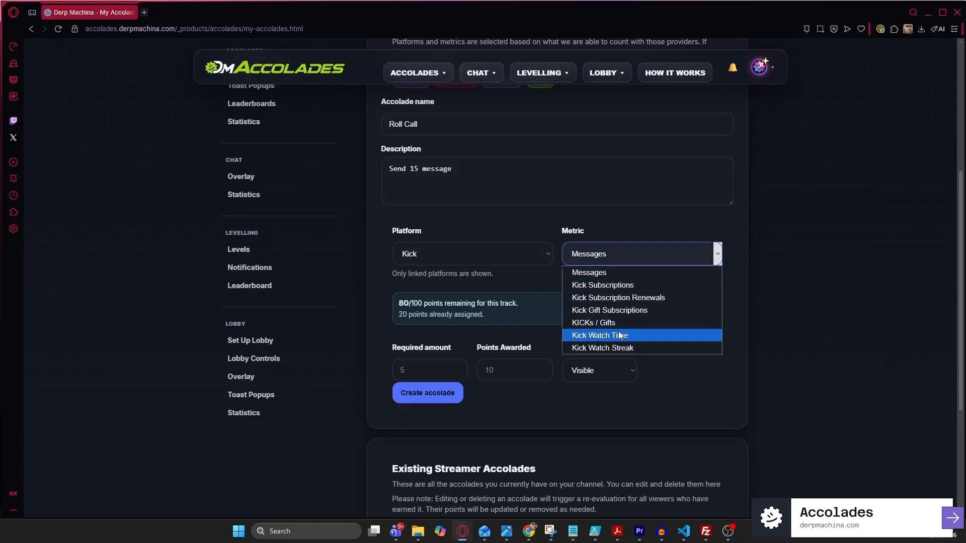
pyautogui.click(524, 207)
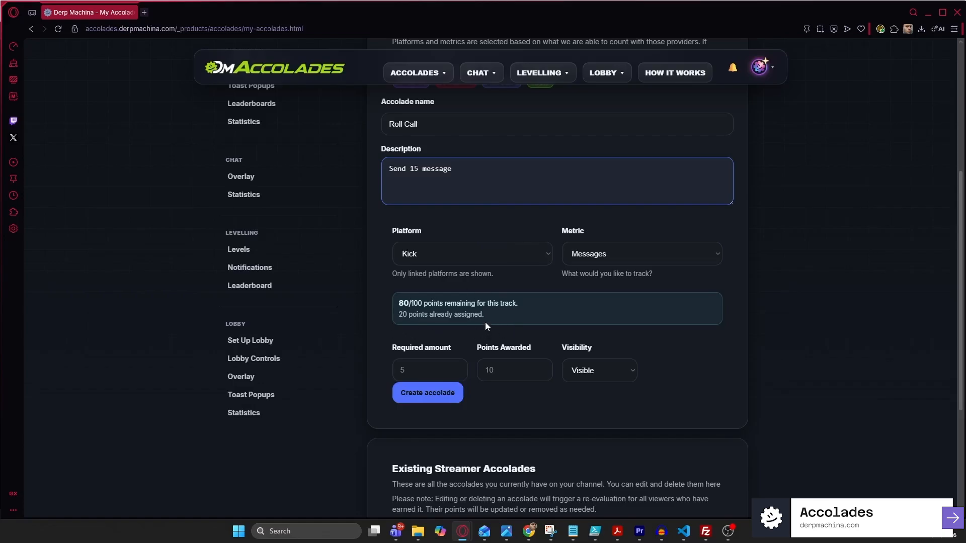
pyautogui.scroll(-4, 483, 302)
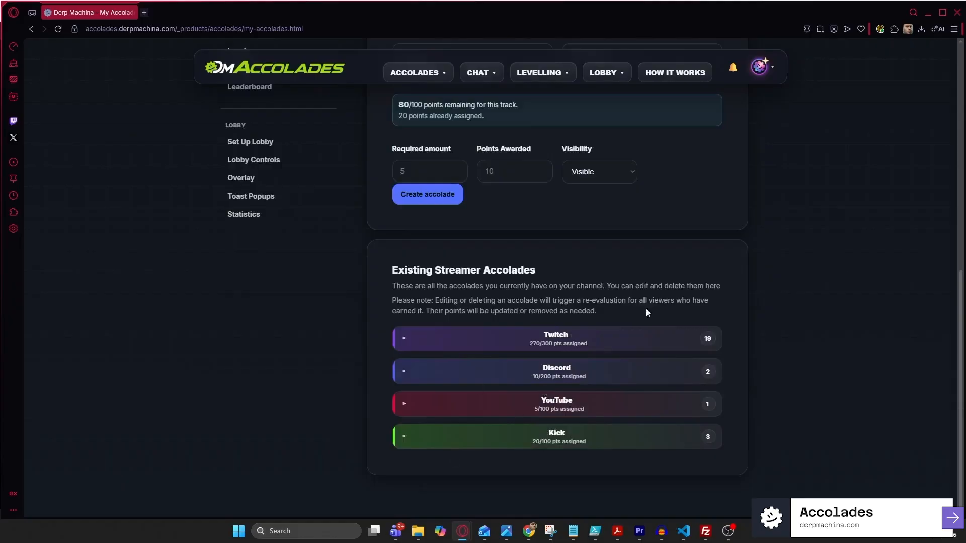
pyautogui.scroll(4, 520, 285)
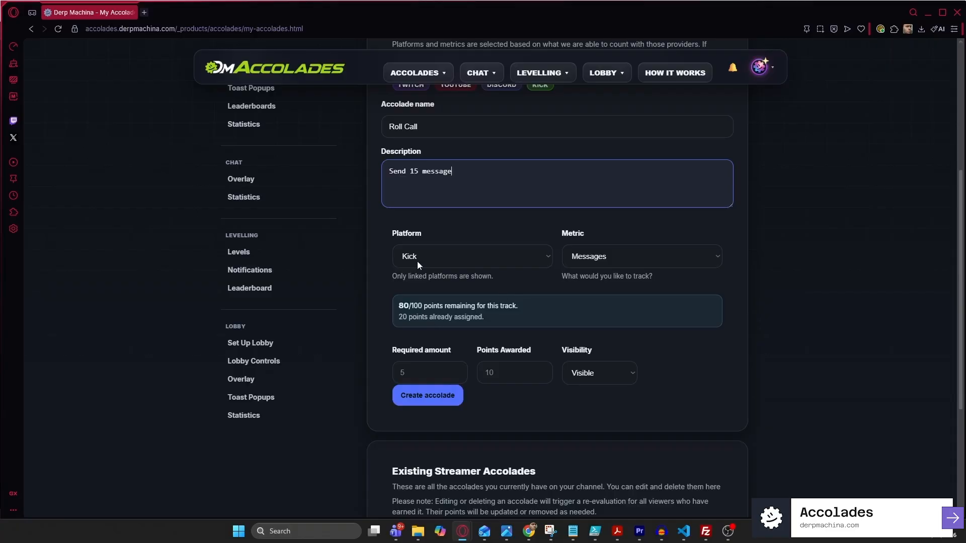
# Switch the platform back to Twitch and try the Watch Time and Follows metrics
pyautogui.click(458, 259)
pyautogui.click(445, 276)
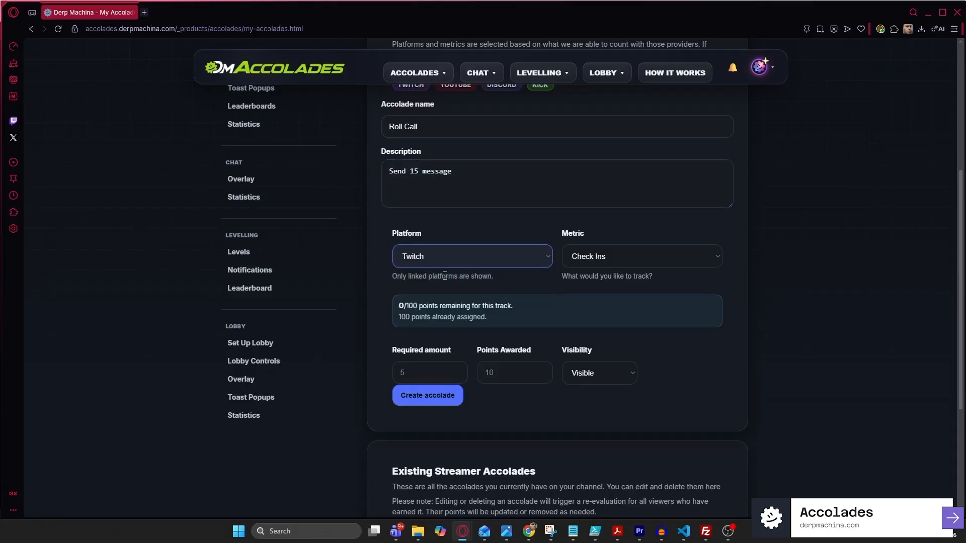
pyautogui.click(644, 258)
pyautogui.click(610, 312)
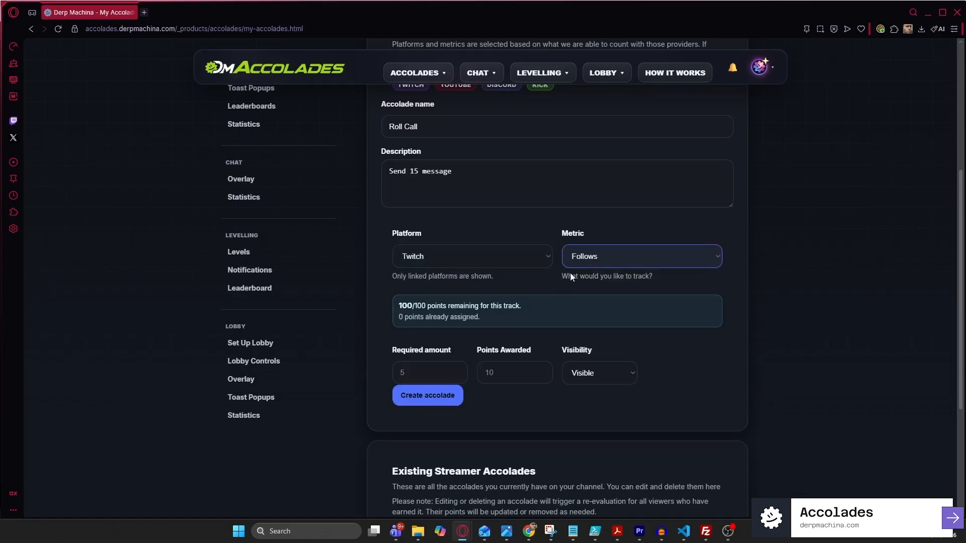
pyautogui.click(581, 263)
pyautogui.click(638, 299)
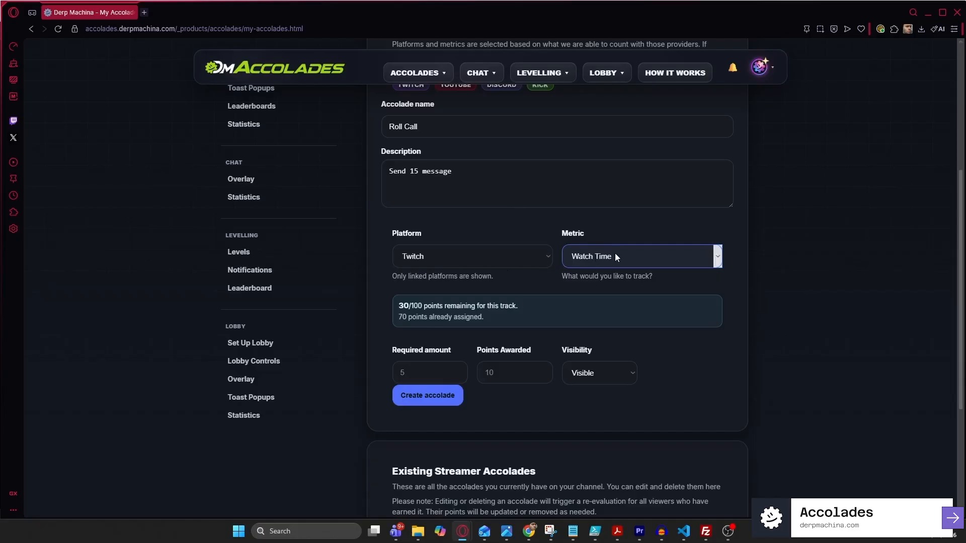
# Correct the description to 'Send 15 messages' and track Twitch Chat Messages
pyautogui.click(549, 202)
pyautogui.write('s')
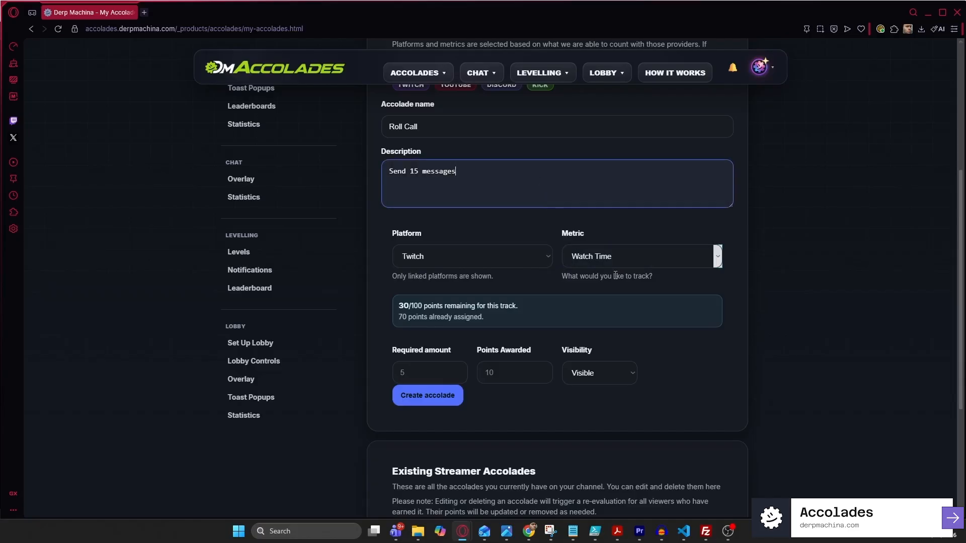
pyautogui.click(624, 257)
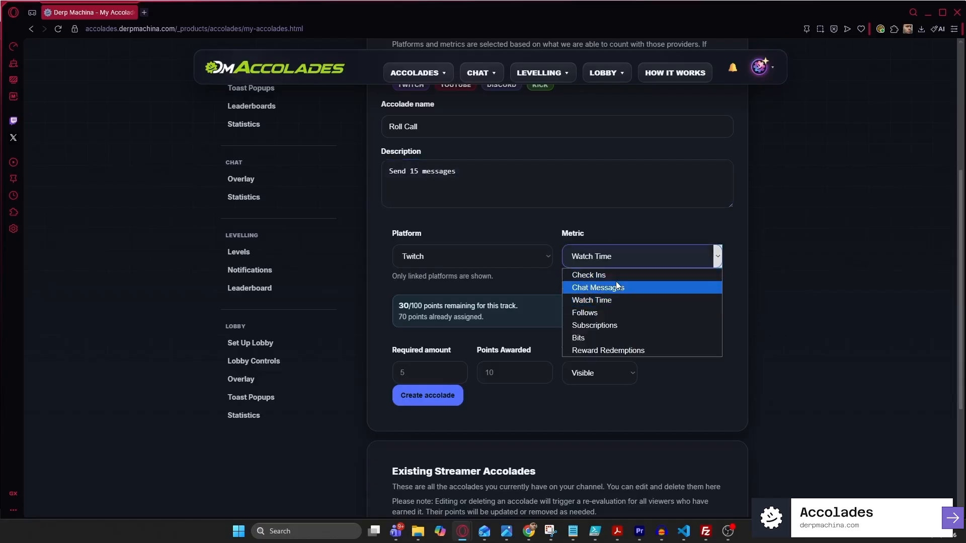
pyautogui.click(618, 286)
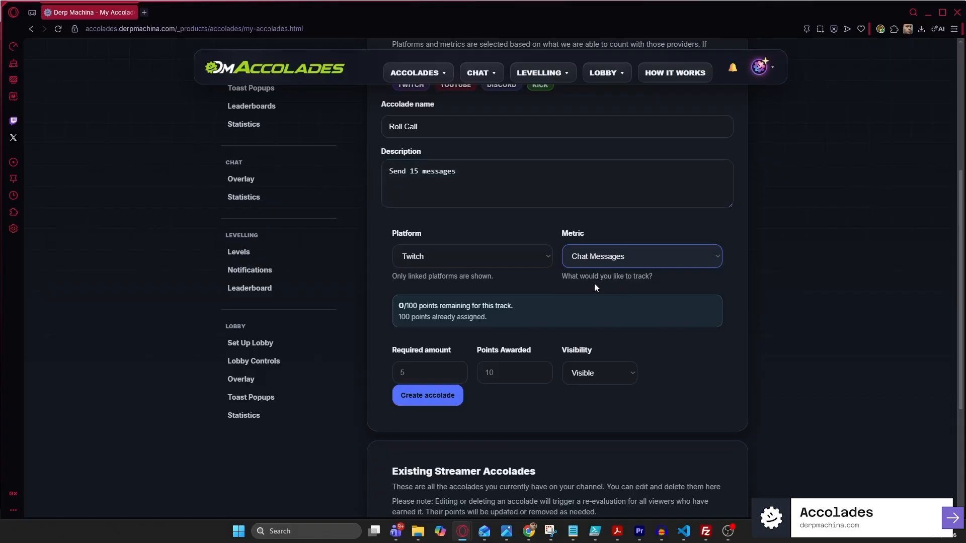
pyautogui.click(422, 378)
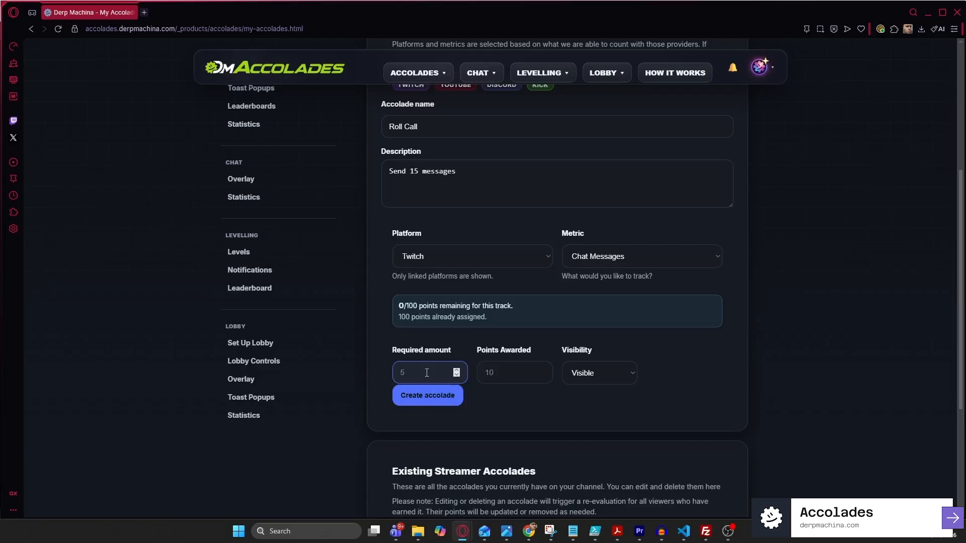
# Set Required amount to 15 and Points Awarded to 20
pyautogui.write('15')
pyautogui.click(488, 373)
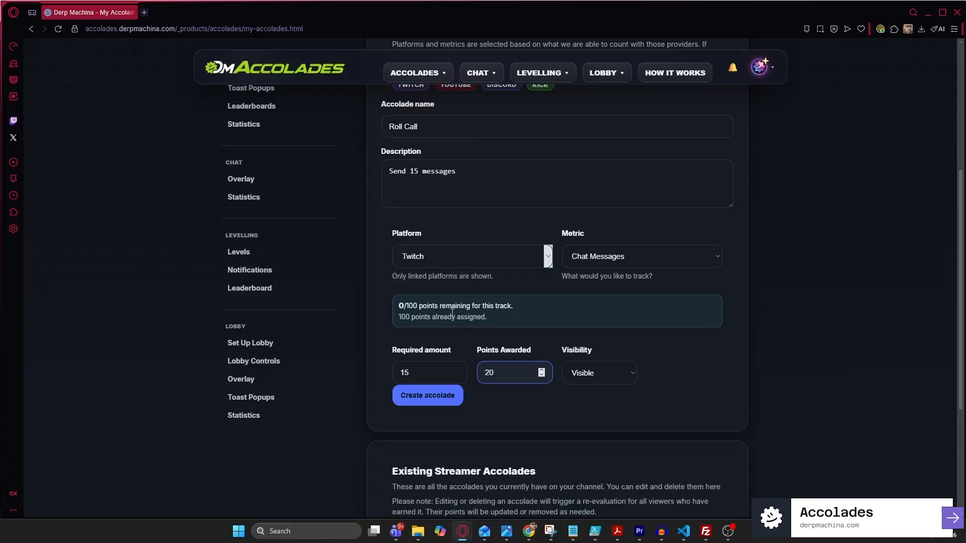
# After the limit error, create Roll Call under Discord Messages and reload the page
pyautogui.click(440, 403)
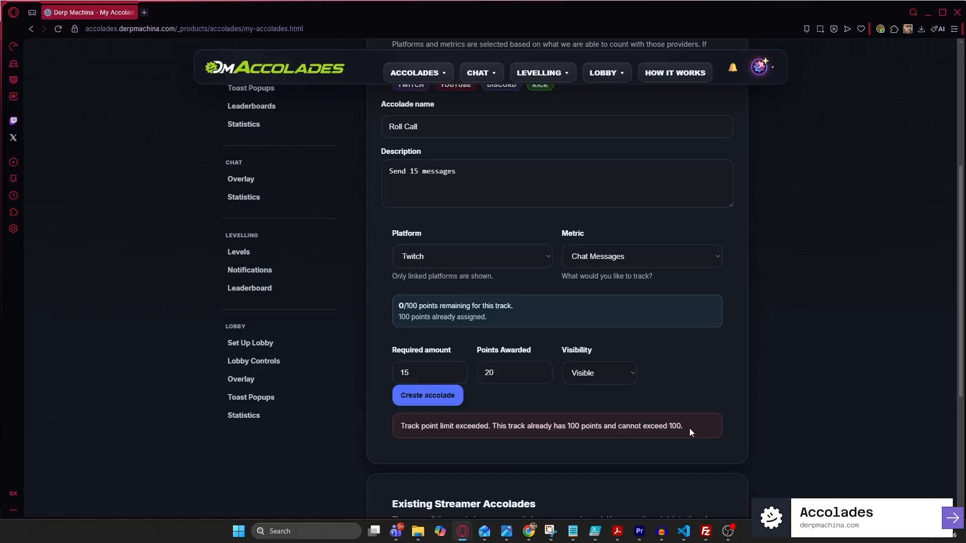
pyautogui.click(539, 256)
pyautogui.click(473, 289)
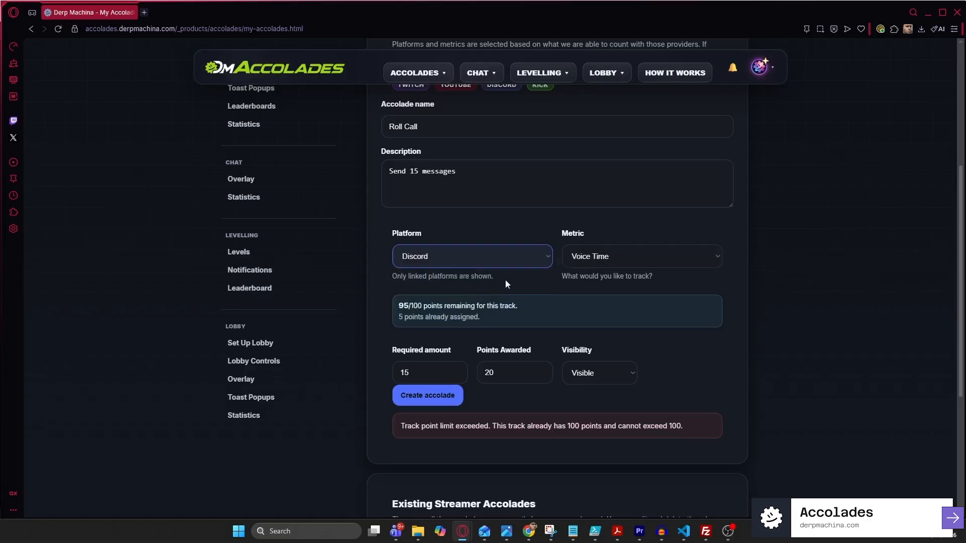
pyautogui.click(596, 254)
pyautogui.click(593, 289)
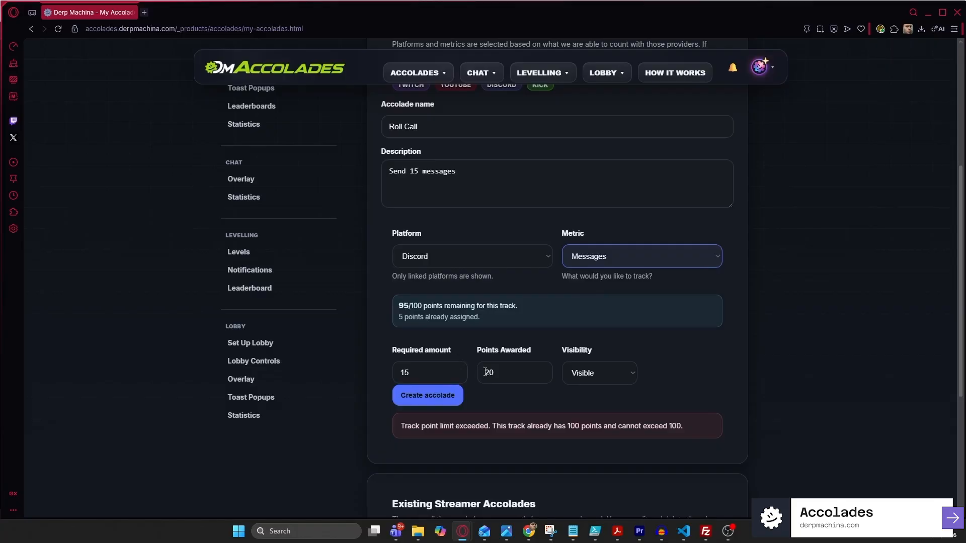
pyautogui.click(424, 403)
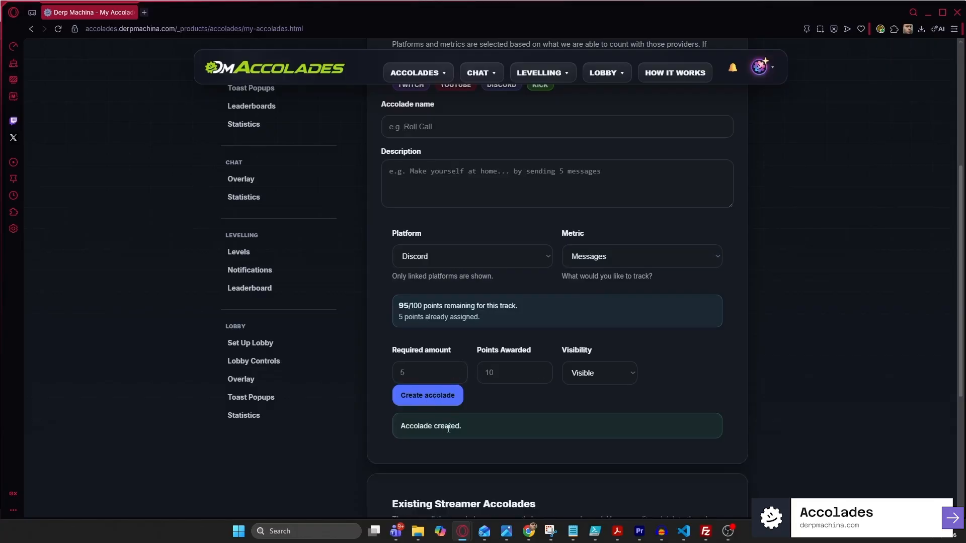
pyautogui.press('F5')
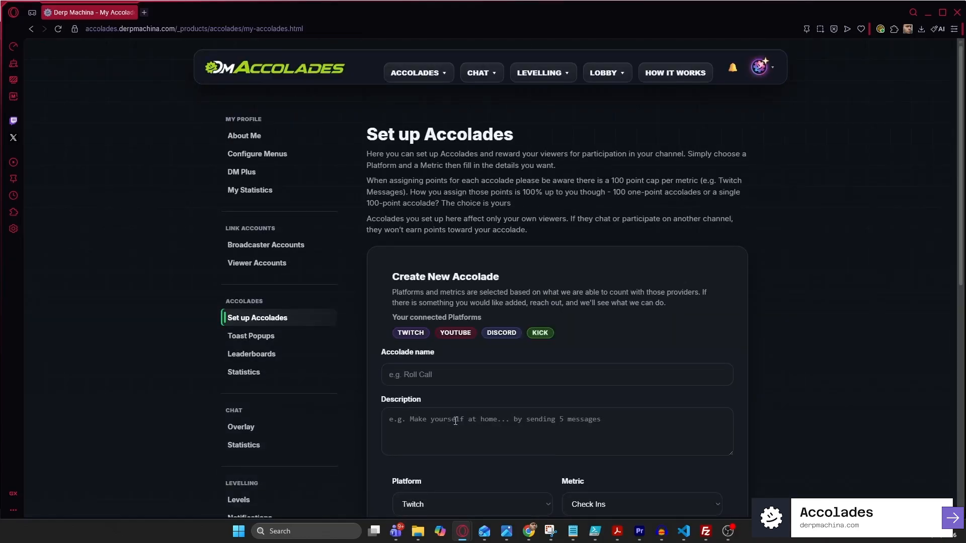
# Expand Kick, then Discord and its Messages row to find Roll Call (15 required, 20 pts)
pyautogui.scroll(-9, 455, 402)
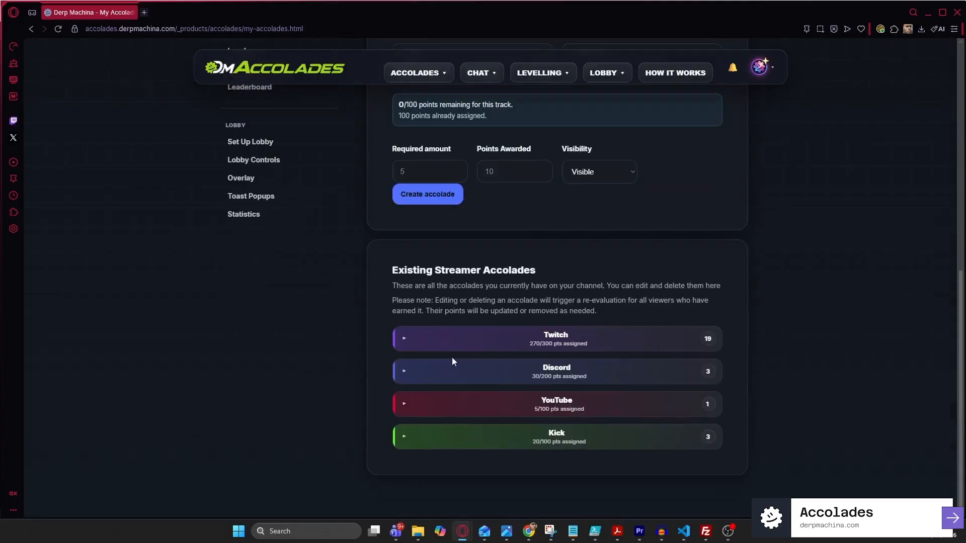
pyautogui.click(551, 441)
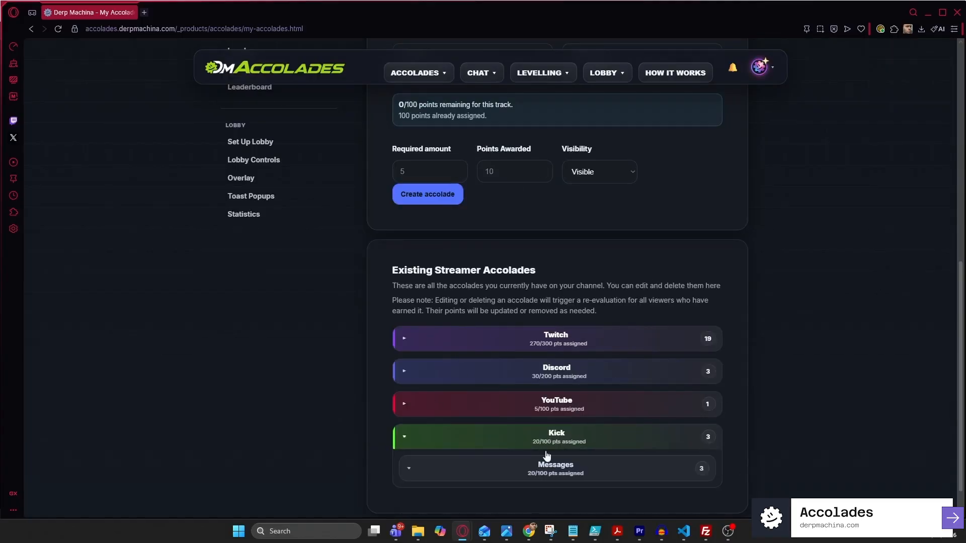
pyautogui.click(543, 390)
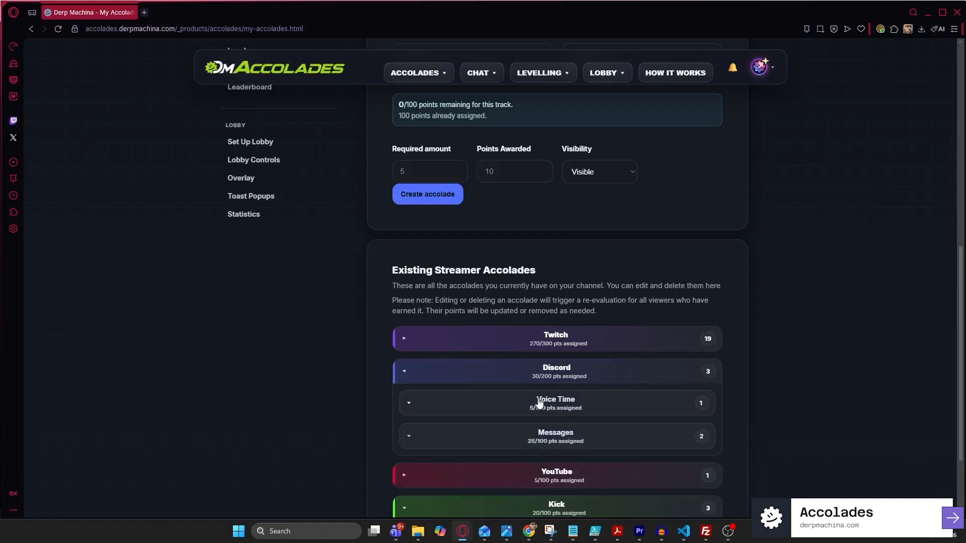
pyautogui.click(538, 445)
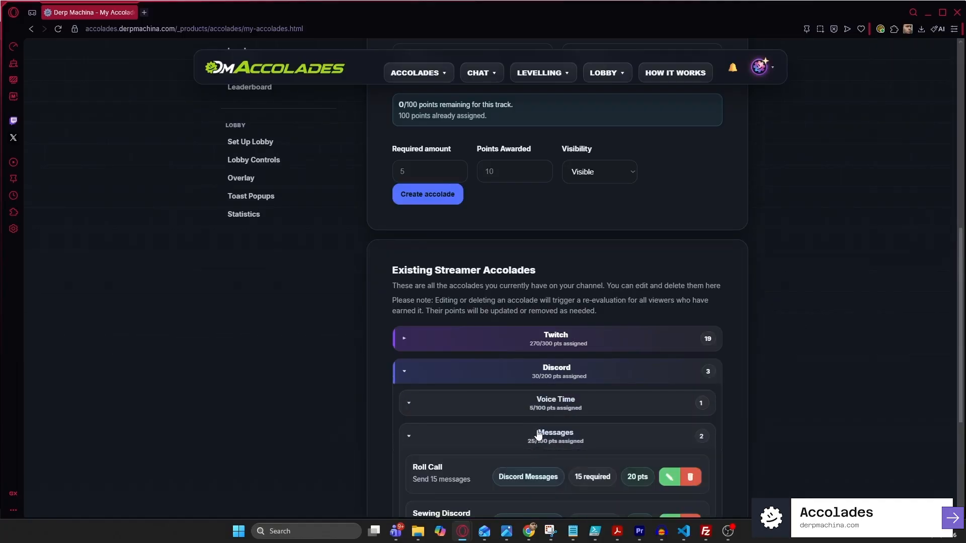
pyautogui.scroll(-2, 538, 443)
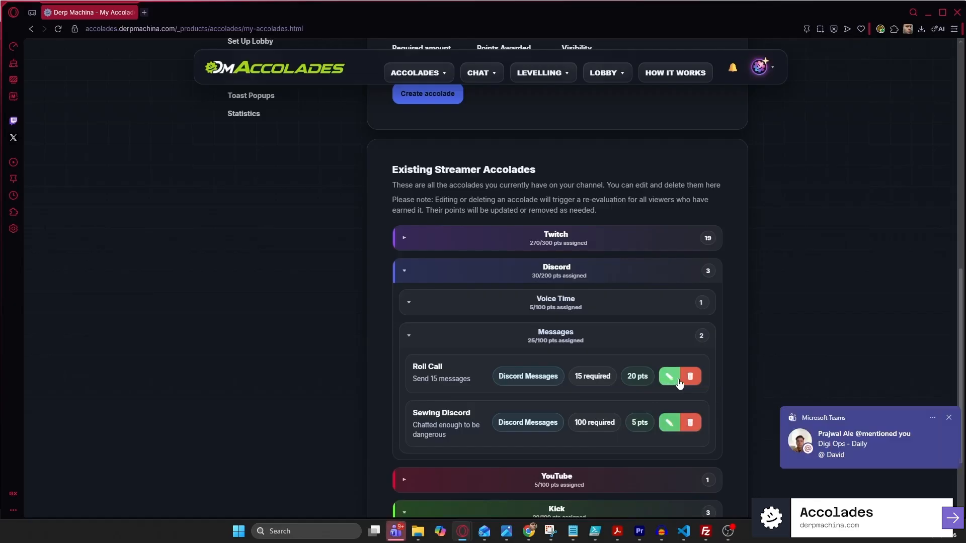
# Dismiss the Teams notification and delete the Roll Call accolade, confirming with OK
pyautogui.click(949, 418)
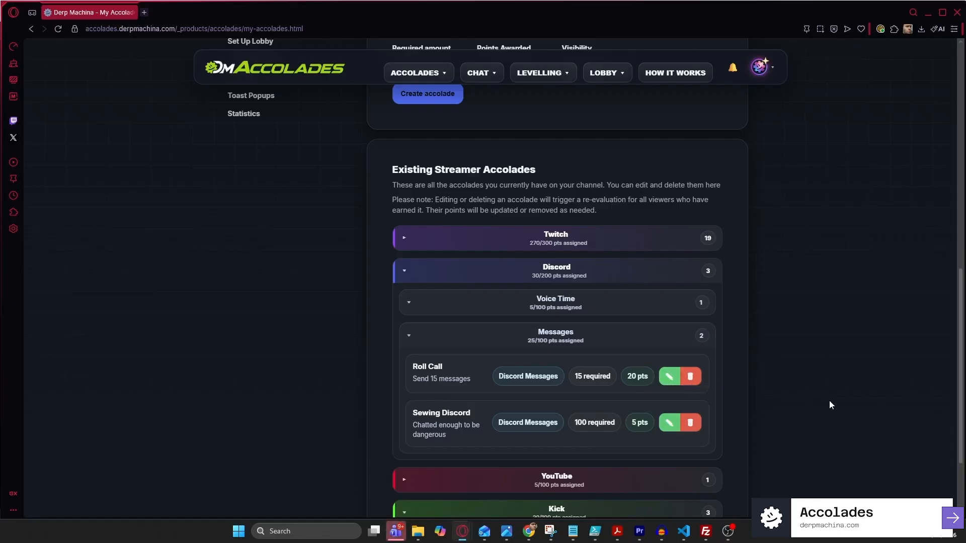
pyautogui.click(690, 377)
pyautogui.click(542, 86)
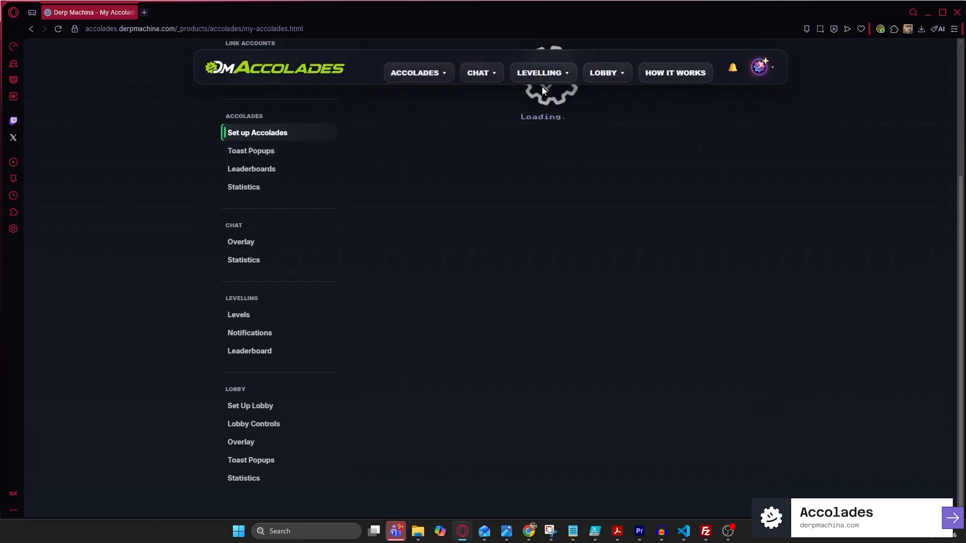
pyautogui.scroll(-5, 633, 204)
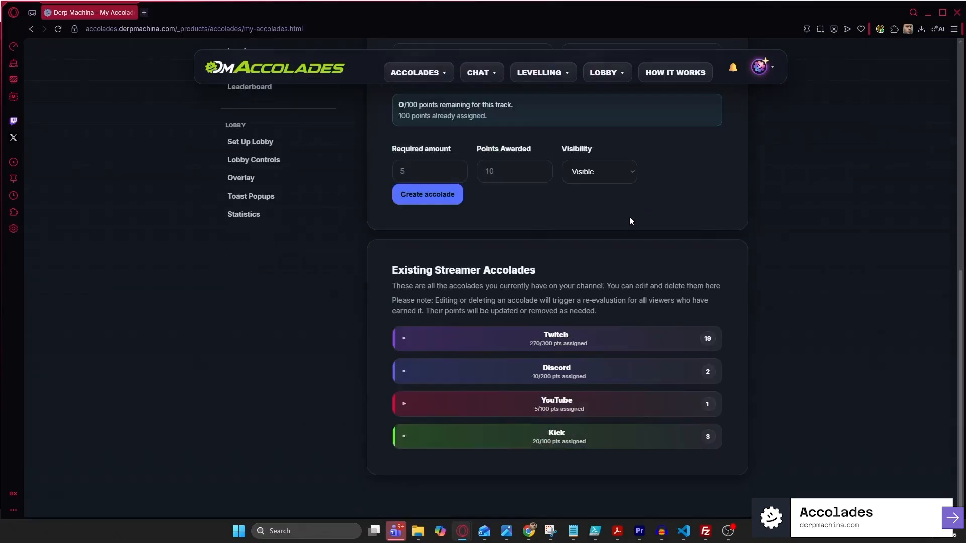
# Expand the Twitch accolades, then browse and collapse the Check Ins group
pyautogui.click(453, 336)
pyautogui.scroll(-2, 453, 336)
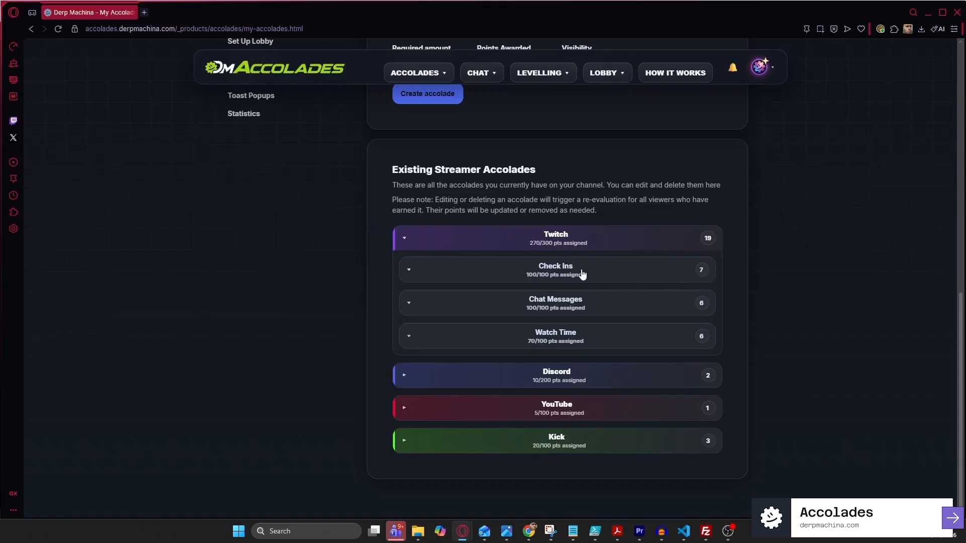
pyautogui.click(570, 281)
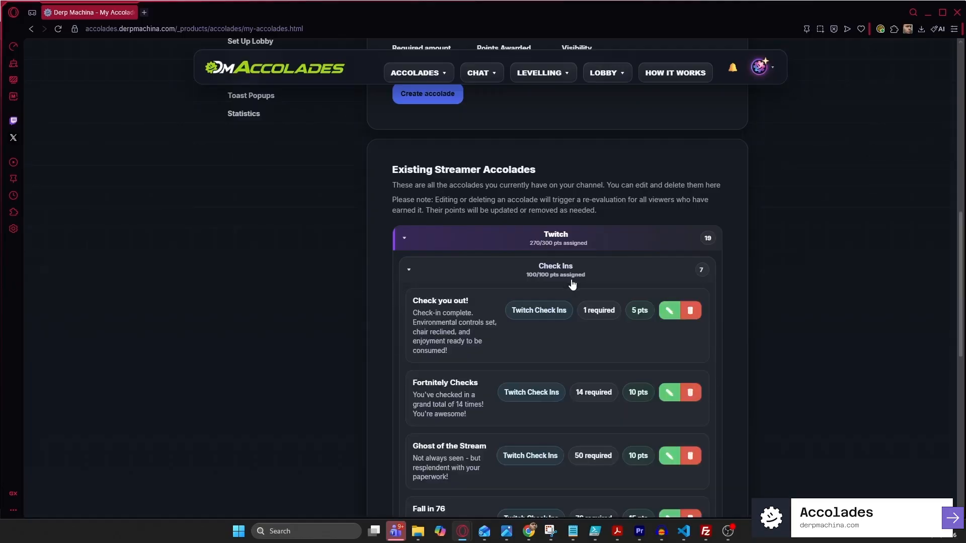
pyautogui.scroll(-5, 577, 301)
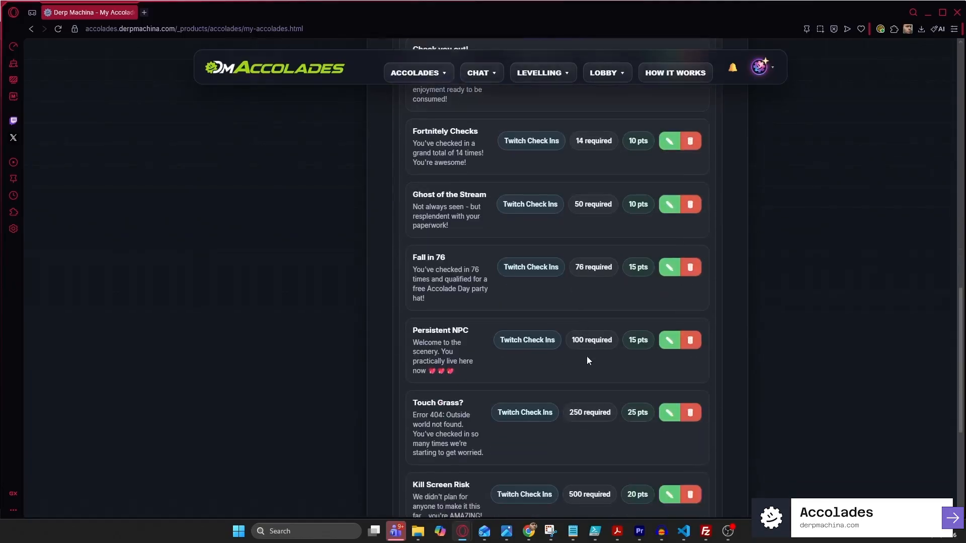
pyautogui.scroll(-1, 551, 320)
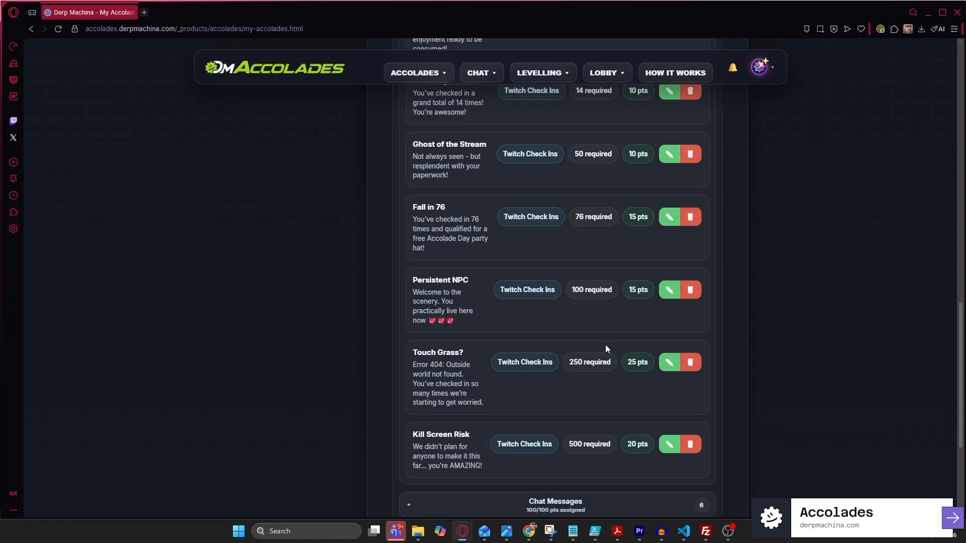
pyautogui.scroll(5, 596, 338)
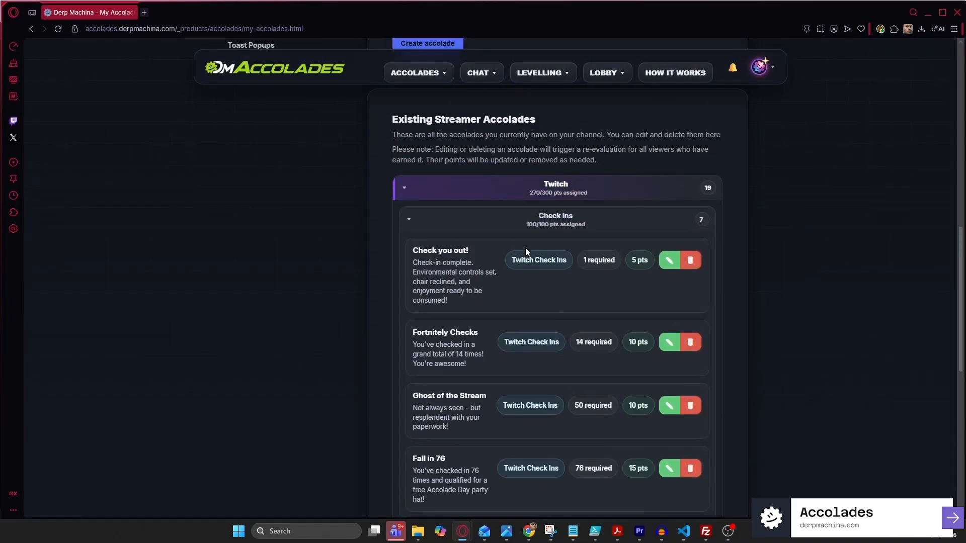
pyautogui.click(508, 232)
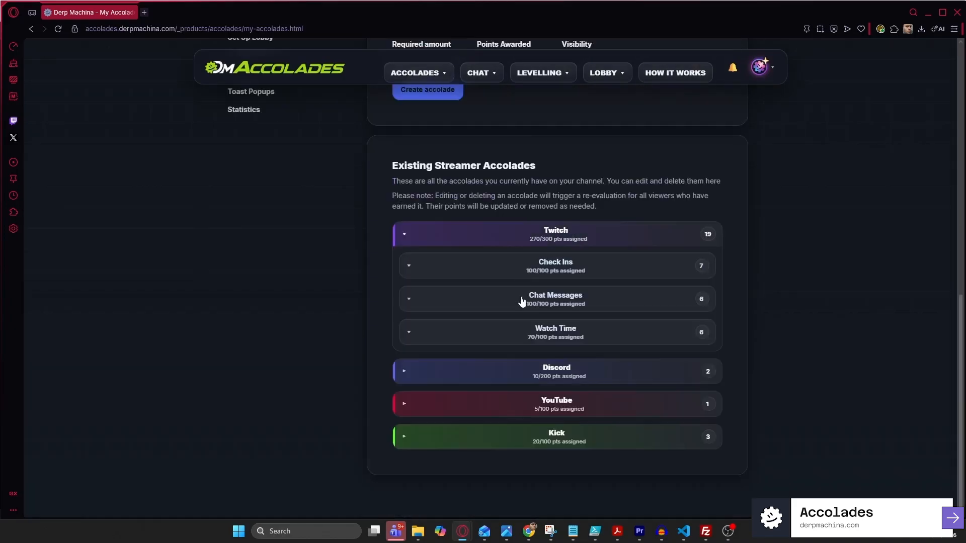
# Expand Twitch Watch Time and scroll its cards, from Matter of Time to 999 : The Nonary Accolade
pyautogui.click(523, 341)
pyautogui.scroll(-2, 522, 347)
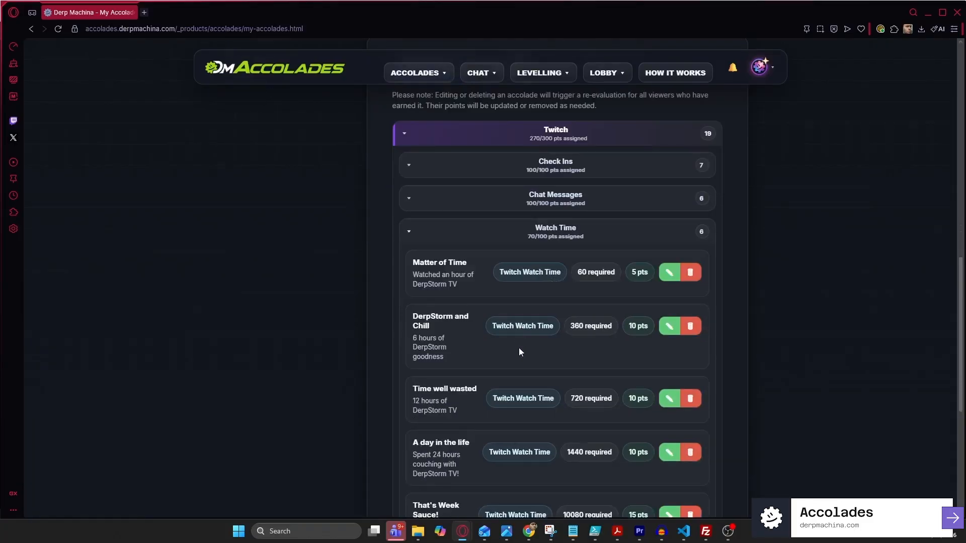
pyautogui.scroll(-3, 421, 372)
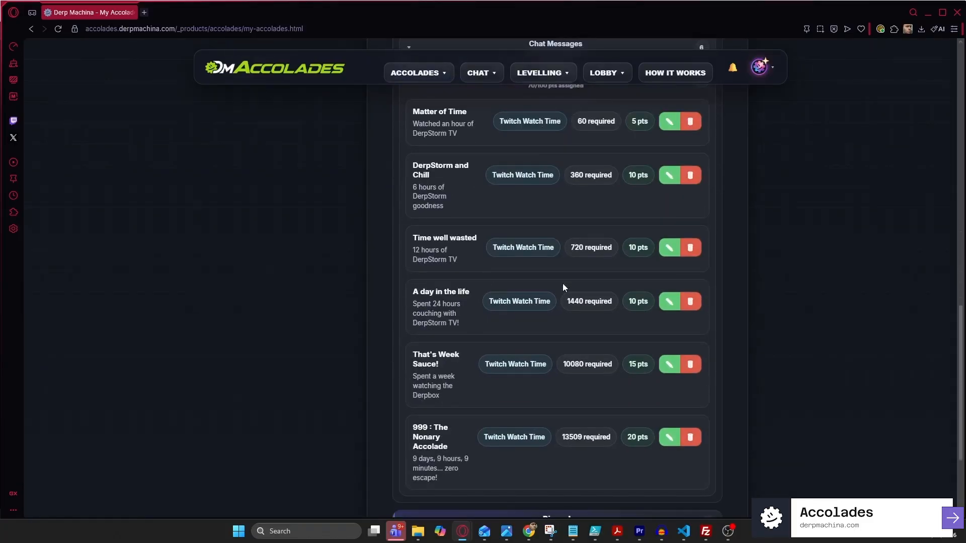
pyautogui.scroll(-3, 544, 281)
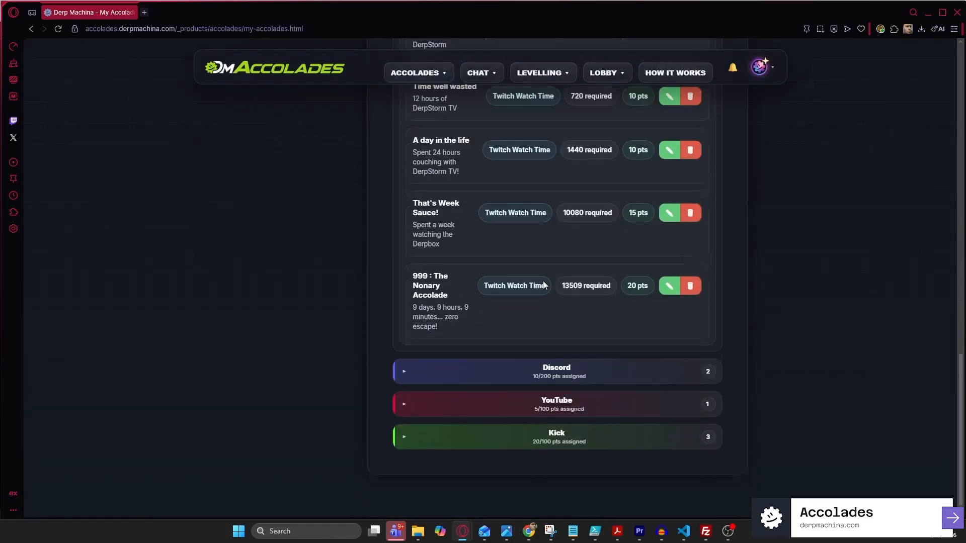
pyautogui.scroll(20, 541, 284)
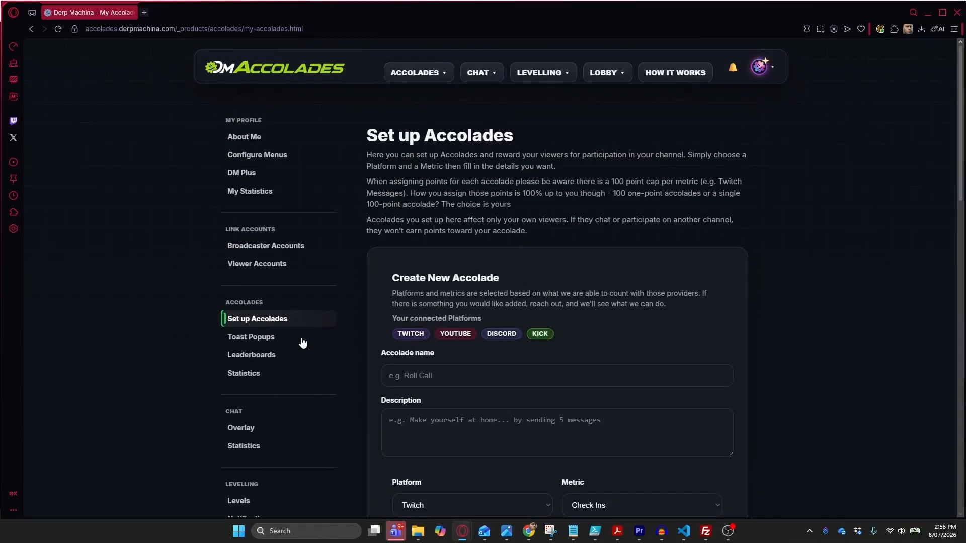
# On Toast Popups, preview the Accolades, StayPlaytion, DBox and Mist styles, settling on Custom
pyautogui.click(273, 342)
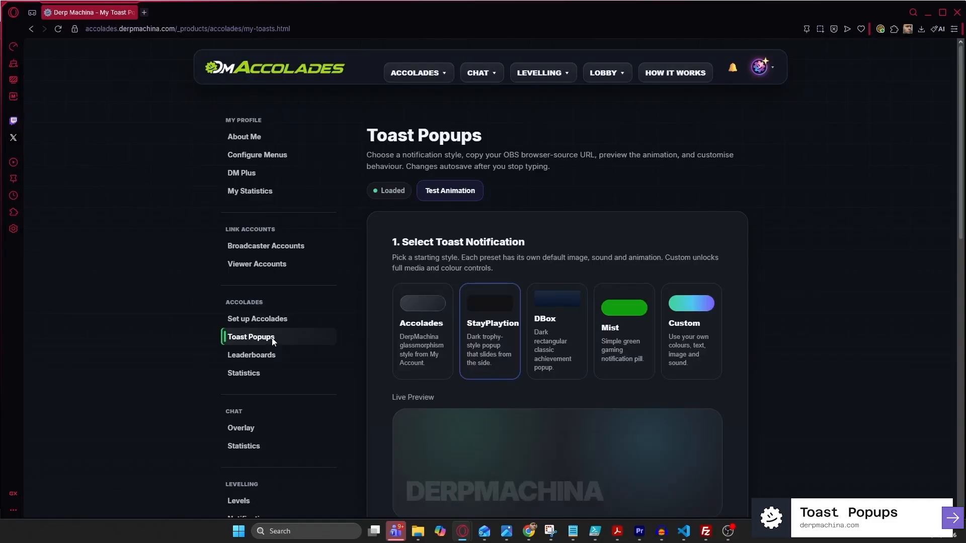
pyautogui.click(442, 323)
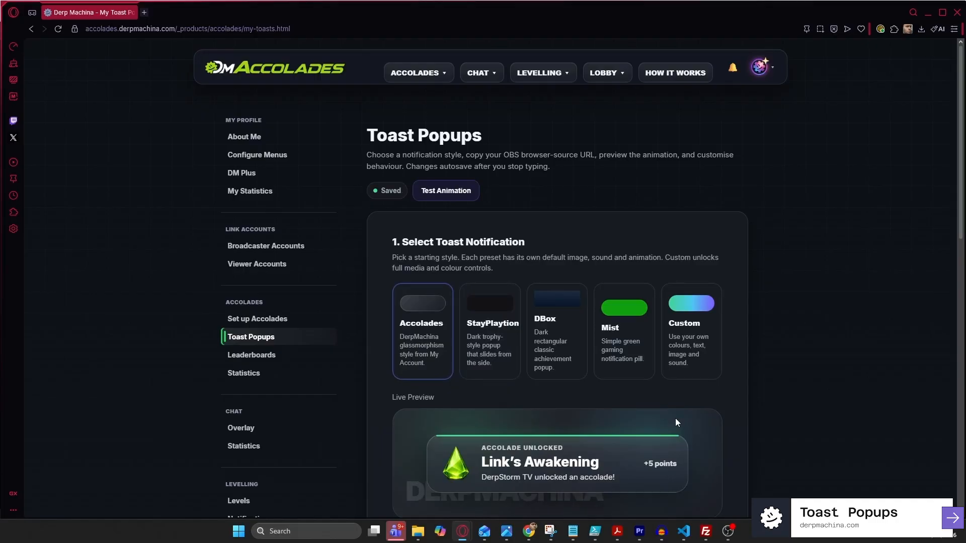
pyautogui.click(492, 335)
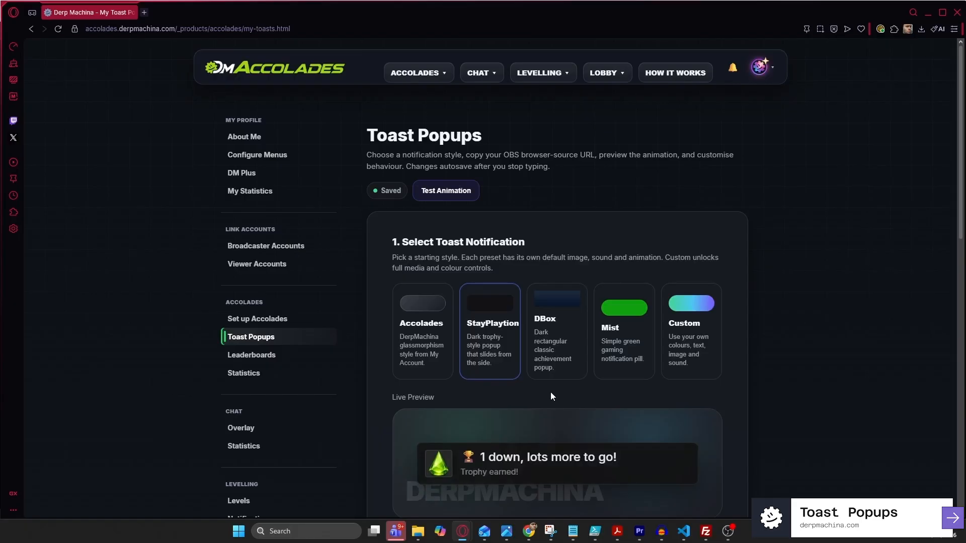
pyautogui.click(549, 349)
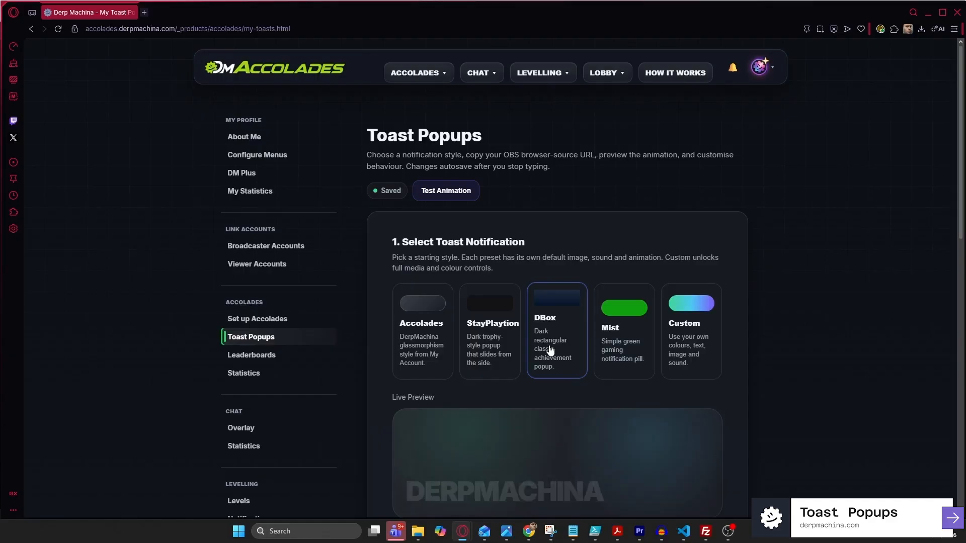
pyautogui.click(630, 336)
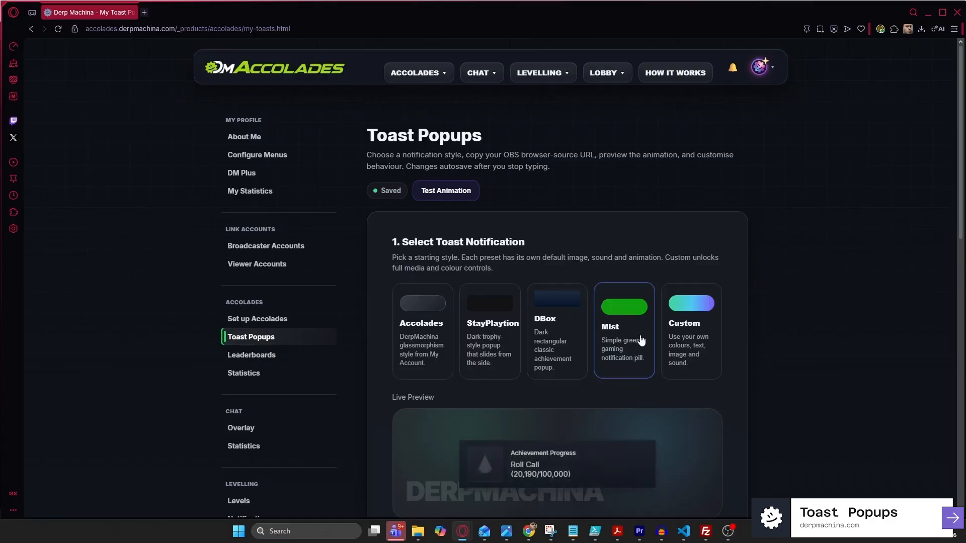
pyautogui.click(687, 344)
# Unmask the toast overlay's browser source URL under Overlay HTML and select the whole link
pyautogui.scroll(-5, 684, 340)
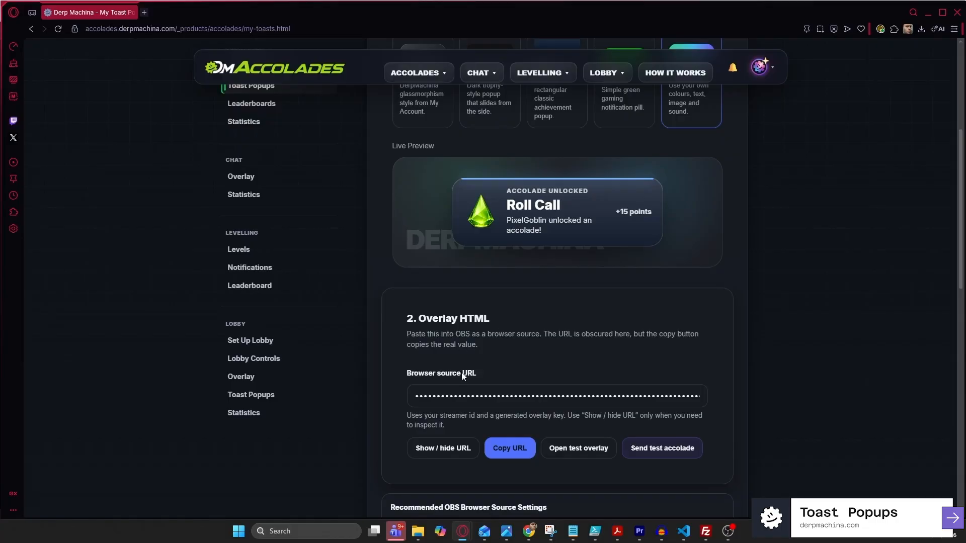
pyautogui.click(457, 446)
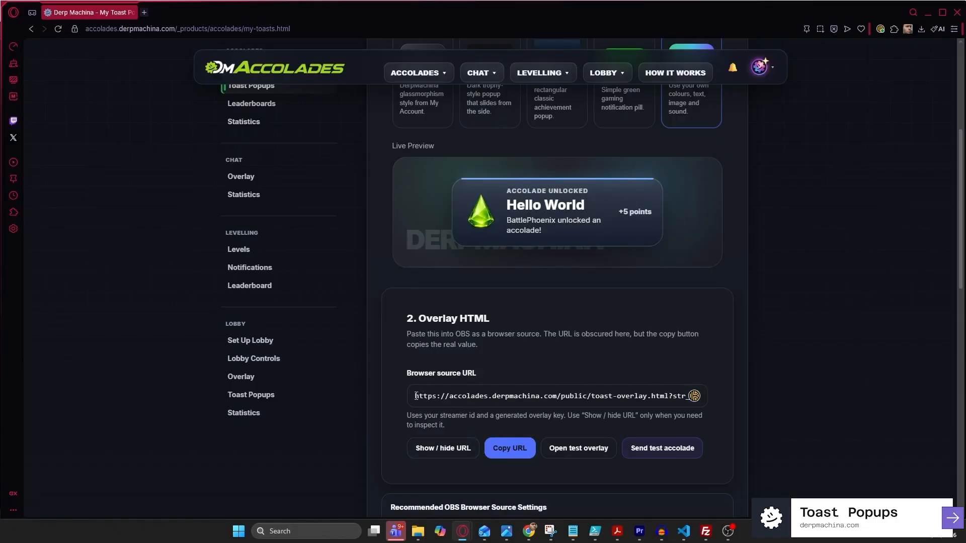
pyautogui.moveTo(415, 396); pyautogui.dragTo(705, 398)
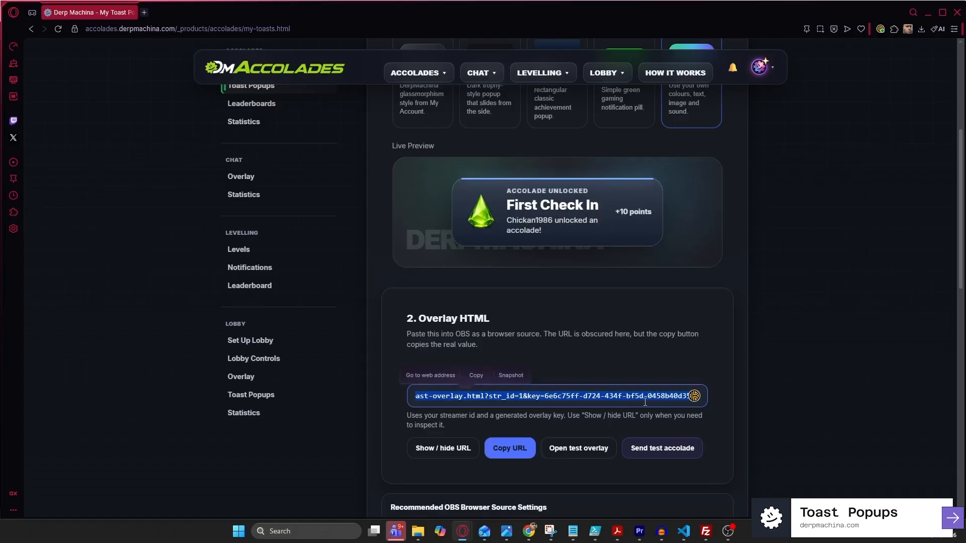
pyautogui.click(616, 370)
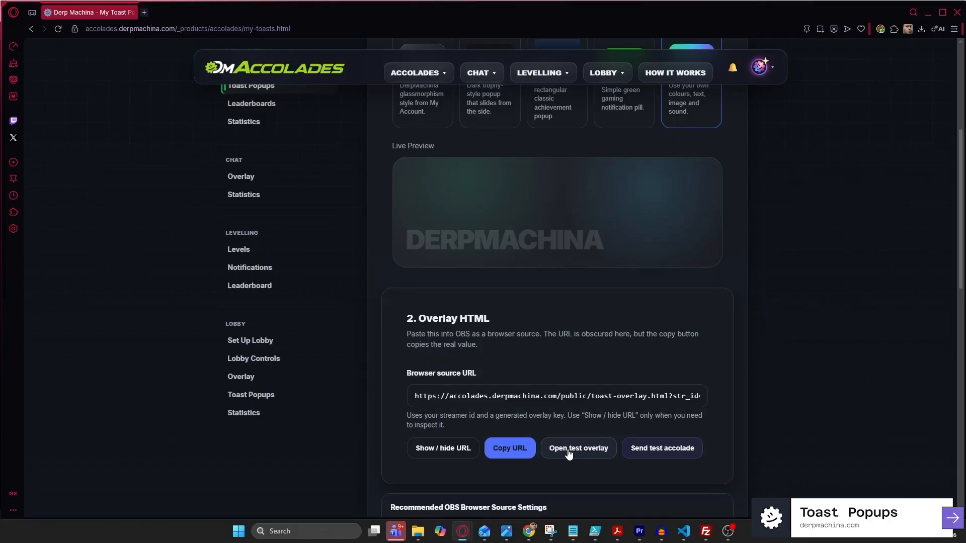
# Open the toast test overlay in split view, send two test accolades, then close it
pyautogui.click(568, 450)
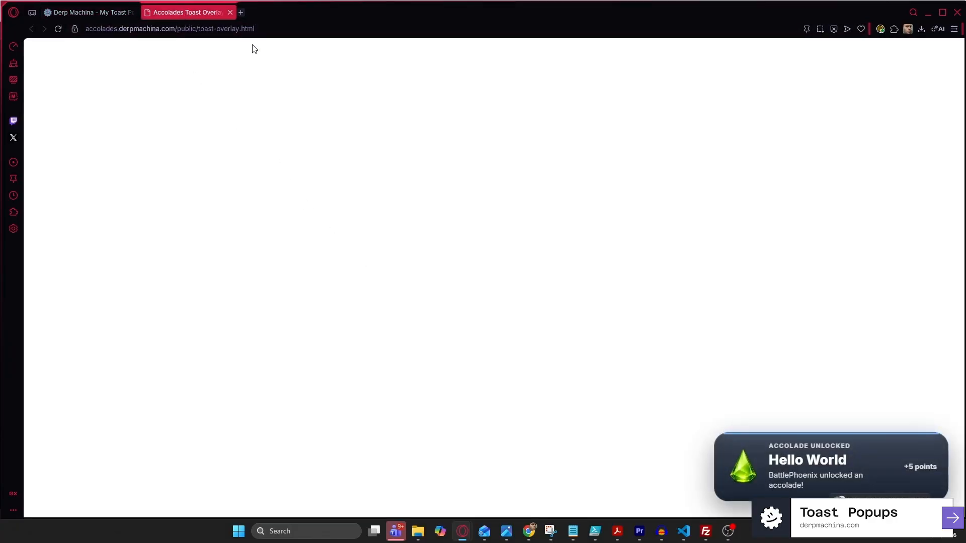
pyautogui.moveTo(186, 13); pyautogui.dragTo(401, 99)
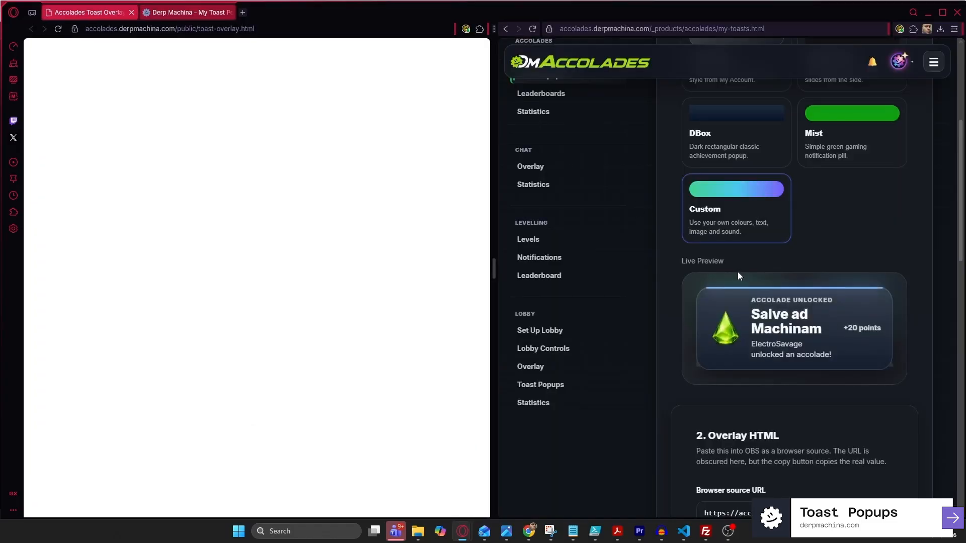
pyautogui.scroll(-7, 738, 271)
pyautogui.scroll(1, 799, 352)
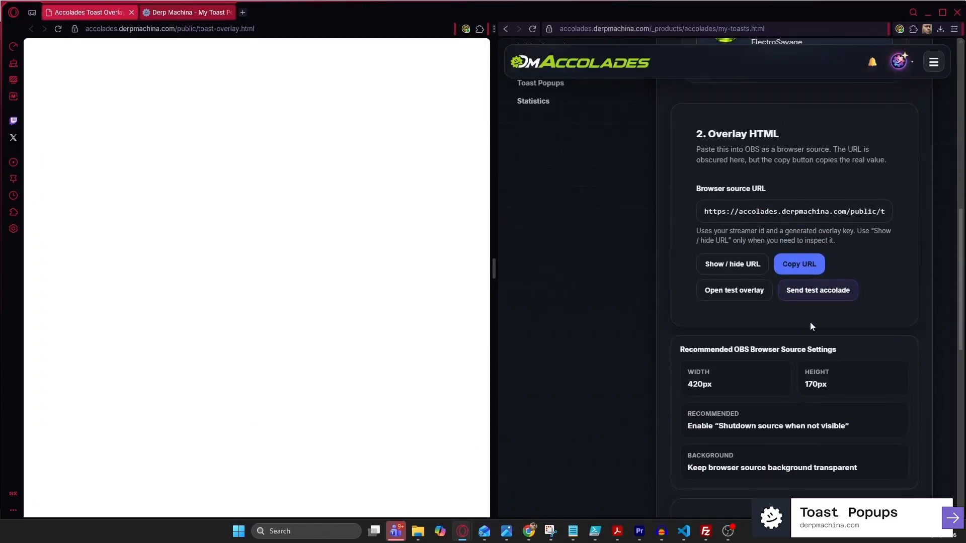
pyautogui.click(815, 297)
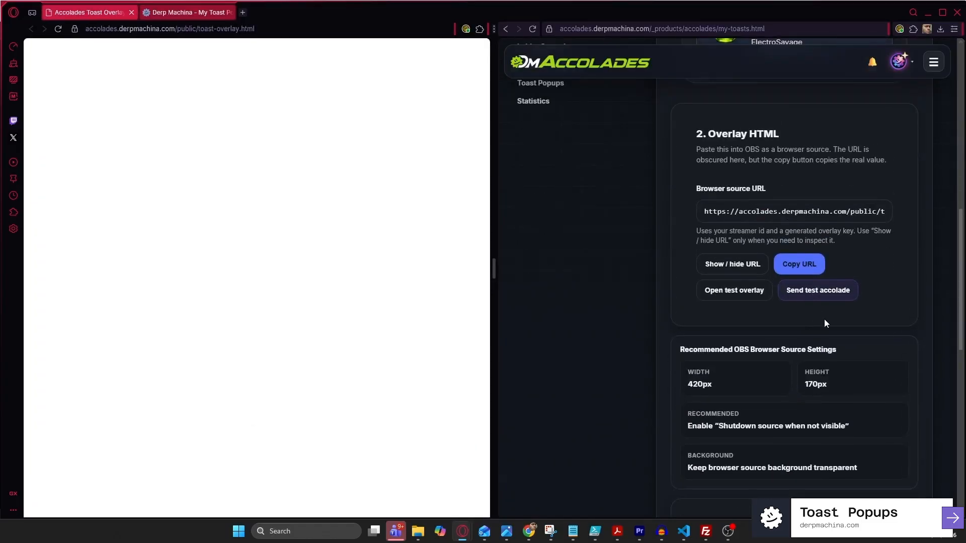
pyautogui.click(811, 295)
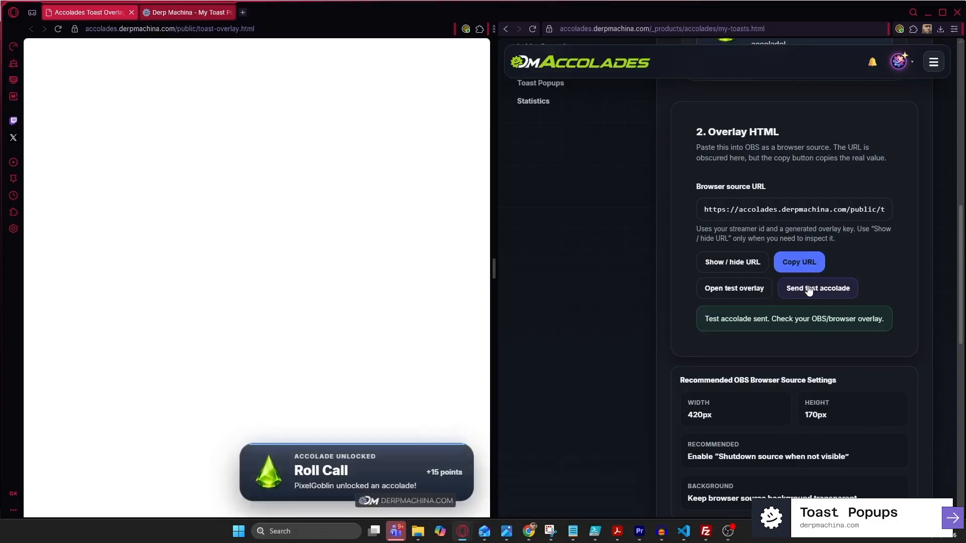
pyautogui.click(132, 12)
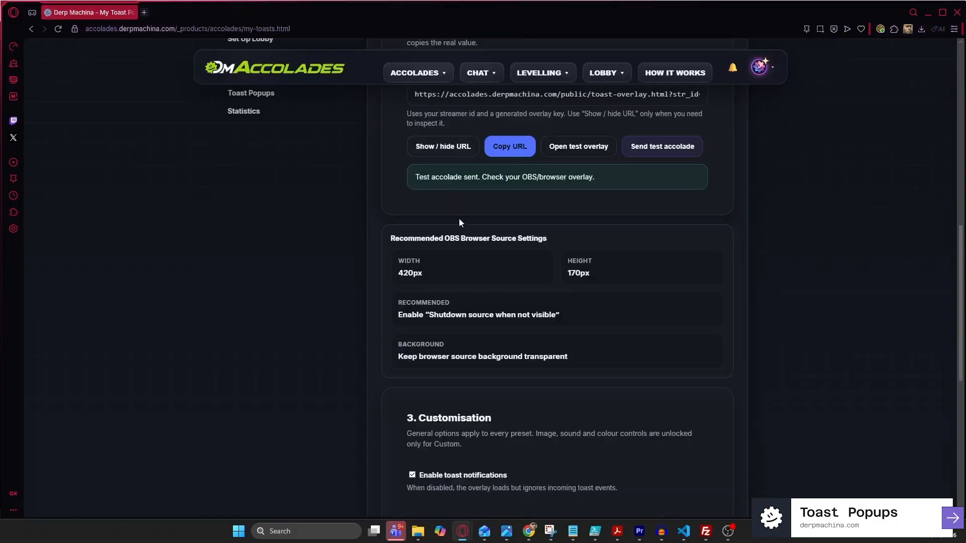
pyautogui.scroll(1, 491, 198)
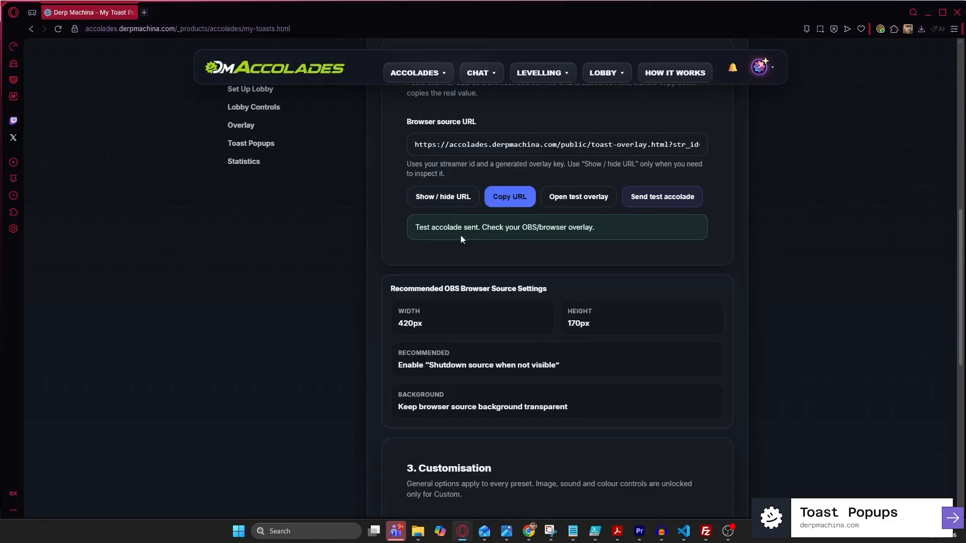
pyautogui.scroll(-2, 460, 234)
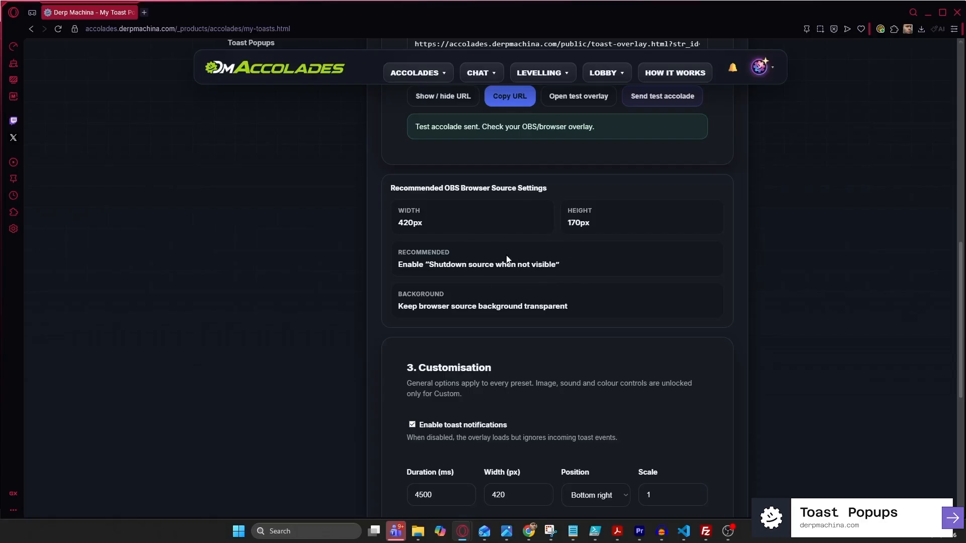
pyautogui.scroll(1, 506, 255)
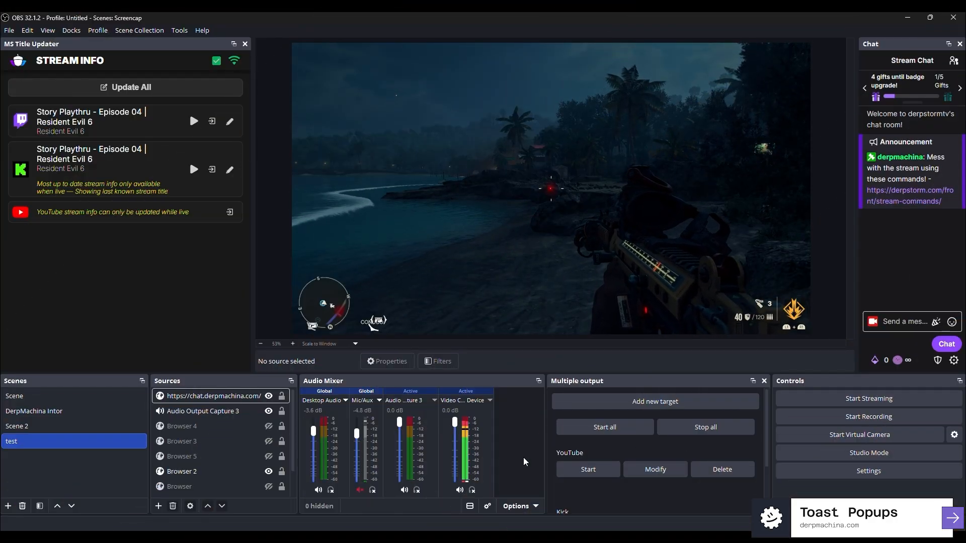
# Add a Browser source named 'DM Toast Popups' to the OBS test scene
pyautogui.click(159, 506)
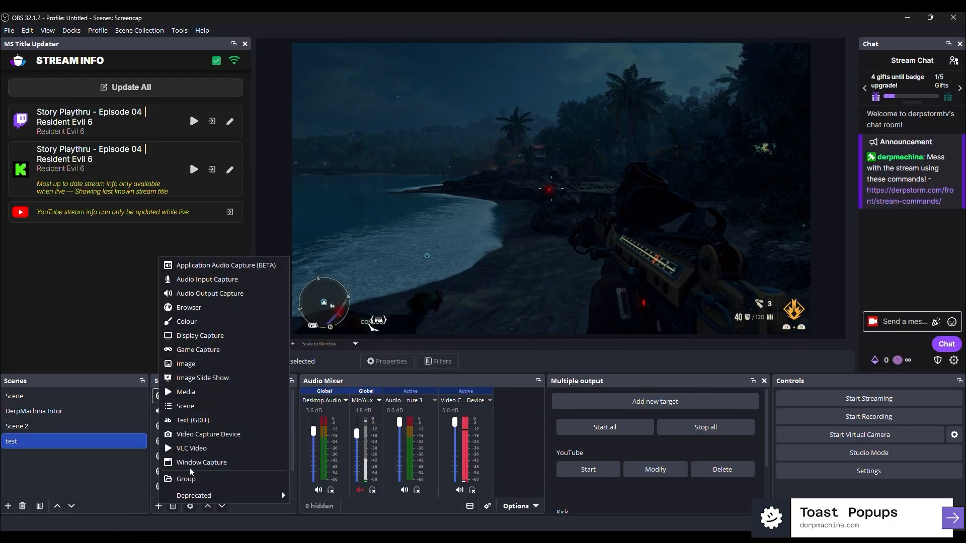
pyautogui.click(206, 306)
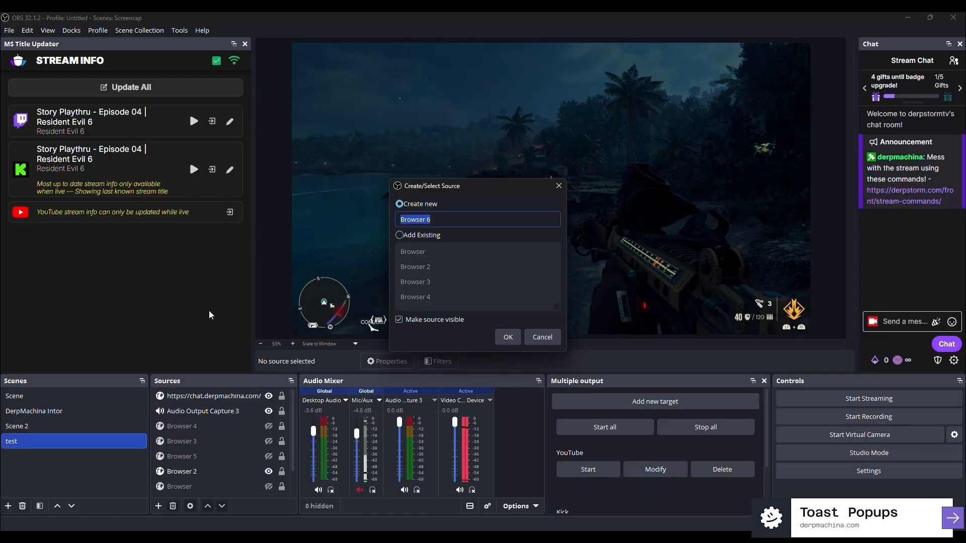
pyautogui.write('DM Toast Popups')
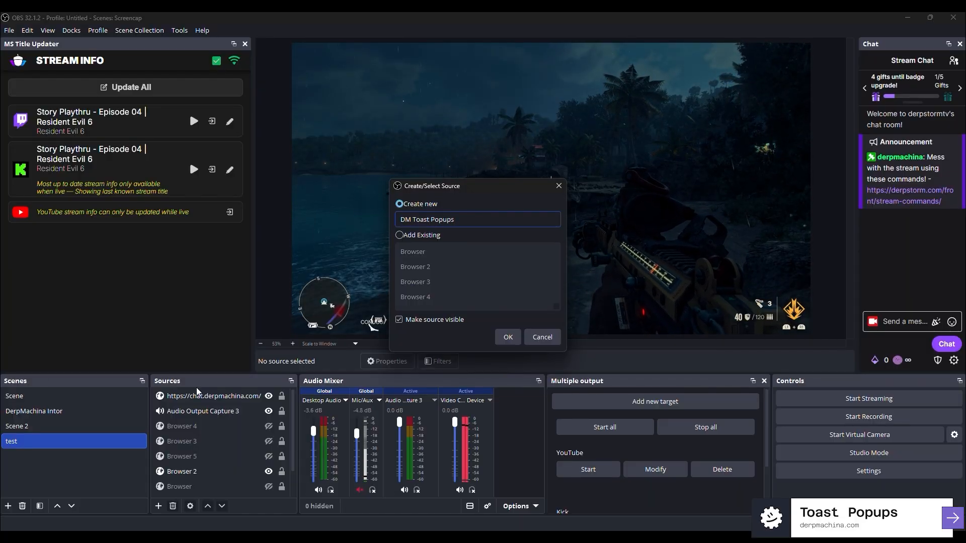
pyautogui.click(505, 337)
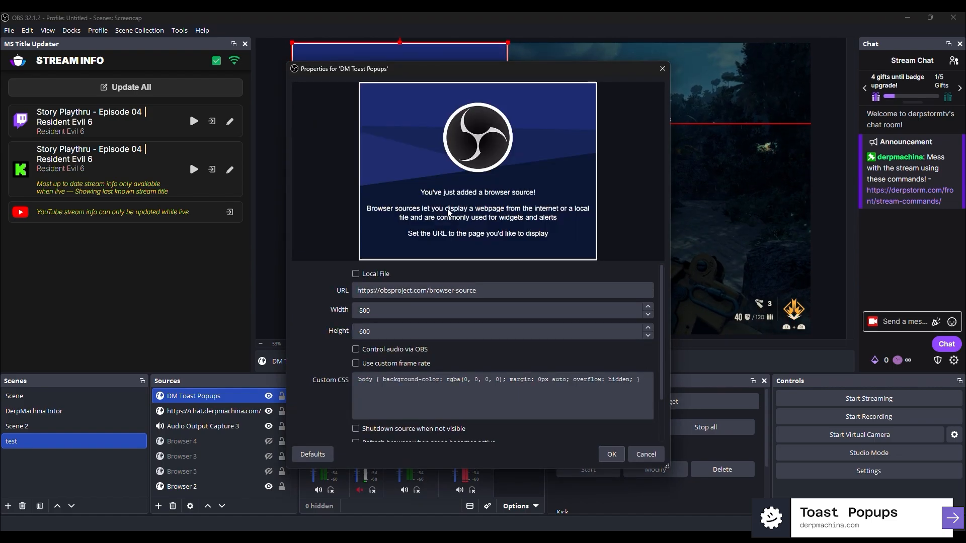
# Paste the toast overlay URL, set size 420 × 170, and position the box in the preview
pyautogui.moveTo(484, 293); pyautogui.dragTo(308, 283)
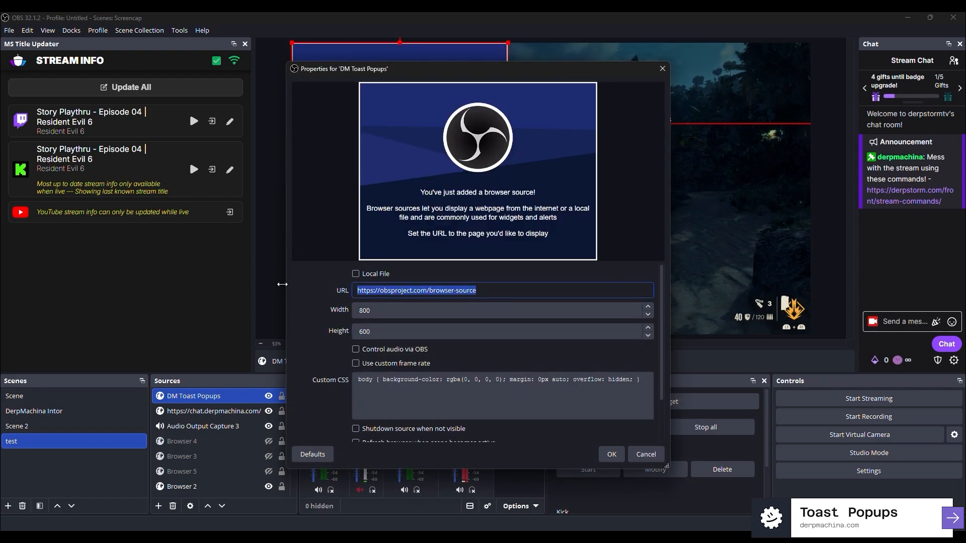
pyautogui.press('Tab')
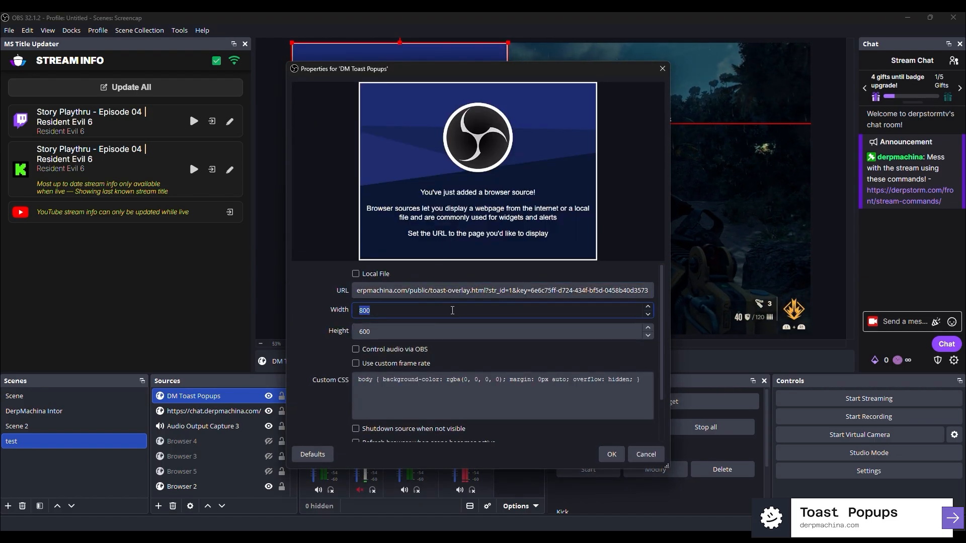
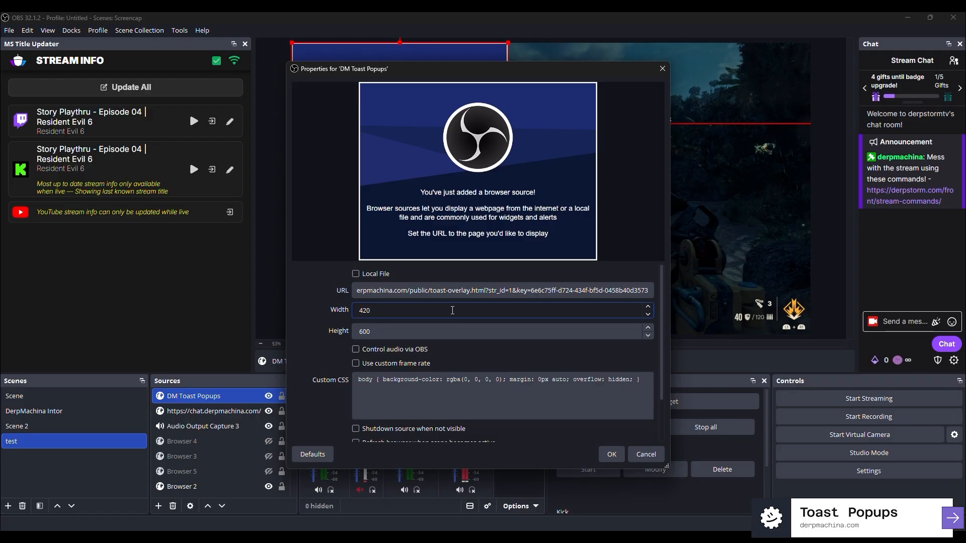
pyautogui.press('Tab')
pyautogui.press('Tab')
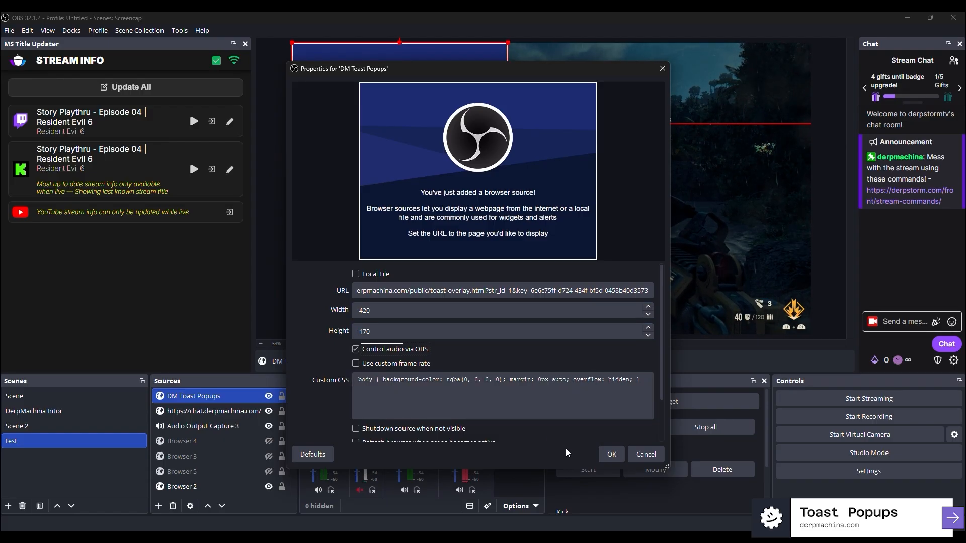
pyautogui.click(610, 460)
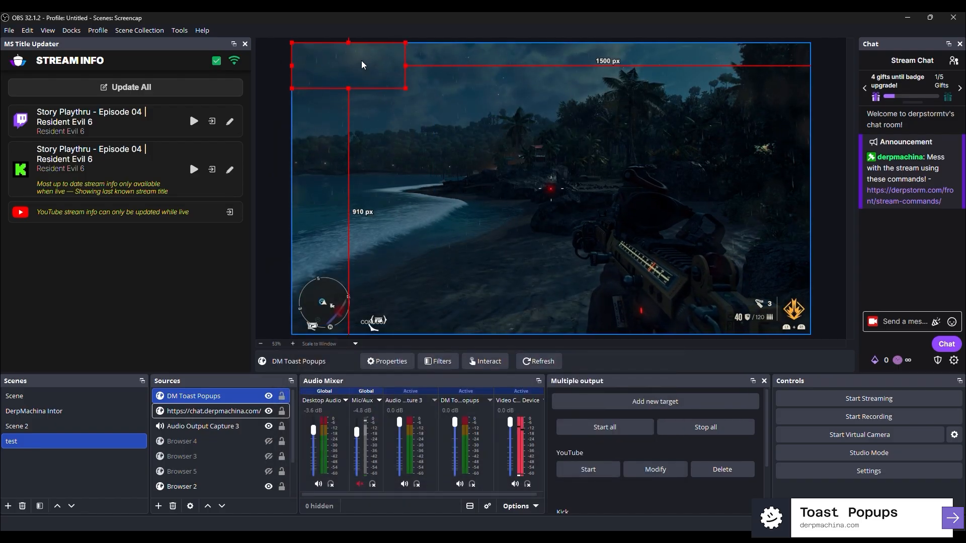
pyautogui.moveTo(363, 65); pyautogui.dragTo(742, 90)
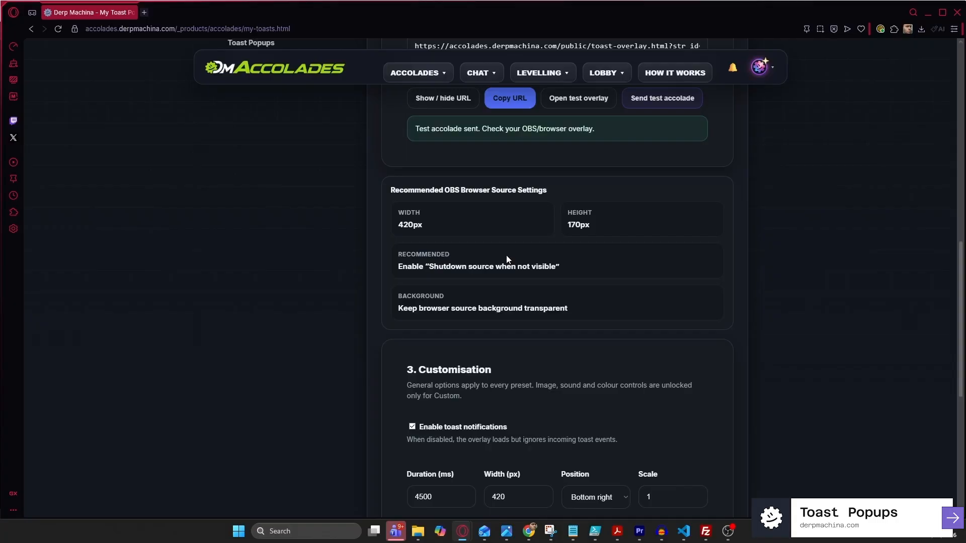
# Review the Toast Popups Customisation fields, leaving the toast position unchanged, and return to Overlay HTML
pyautogui.scroll(-2, 506, 257)
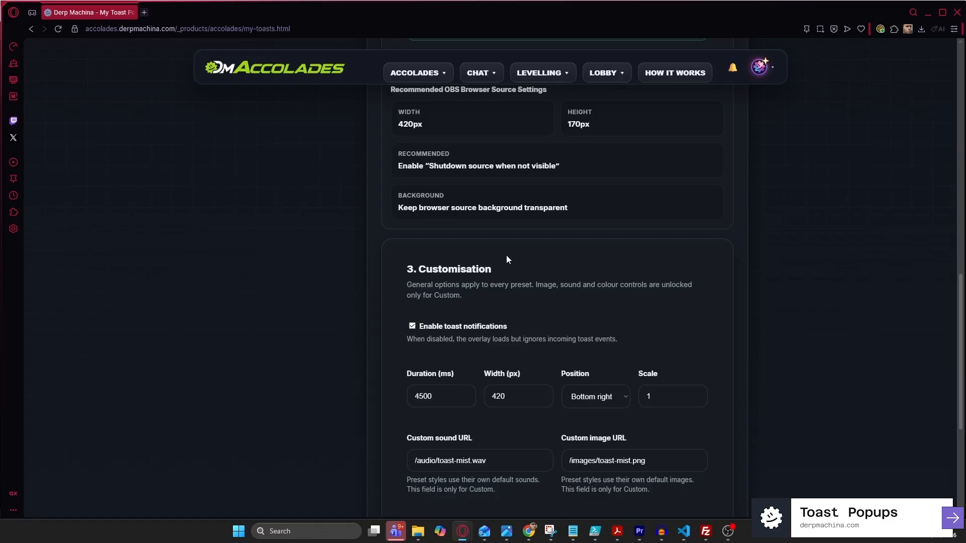
pyautogui.scroll(-1, 507, 257)
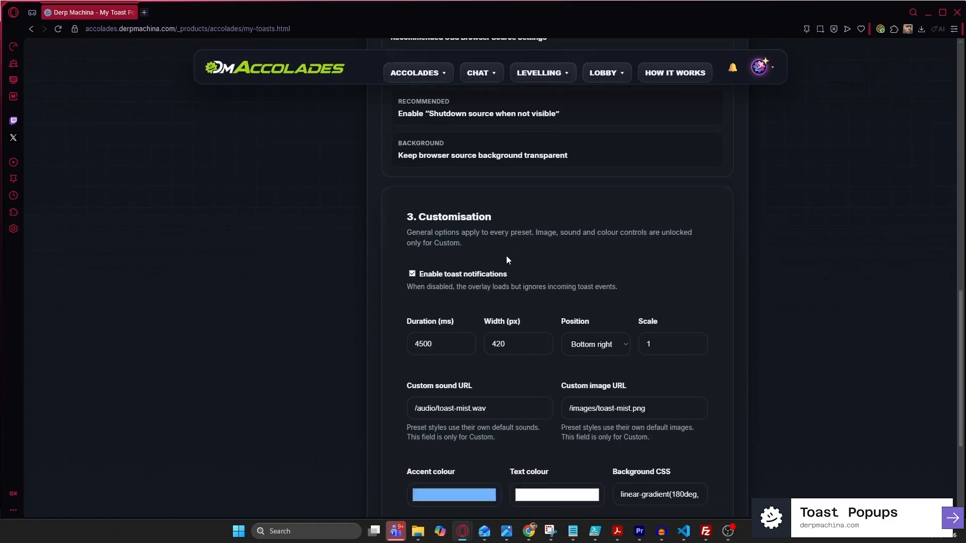
pyautogui.scroll(-2, 506, 256)
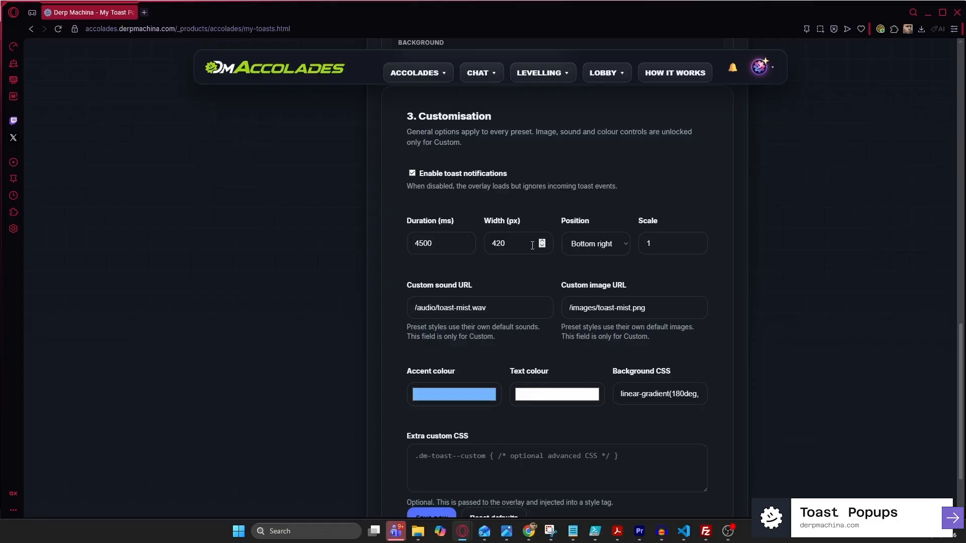
pyautogui.click(624, 245)
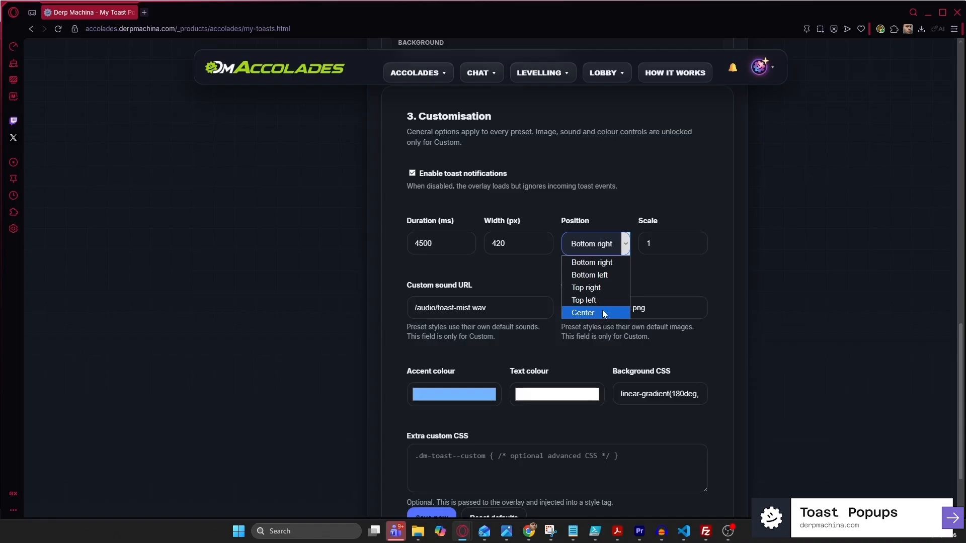
pyautogui.click(704, 283)
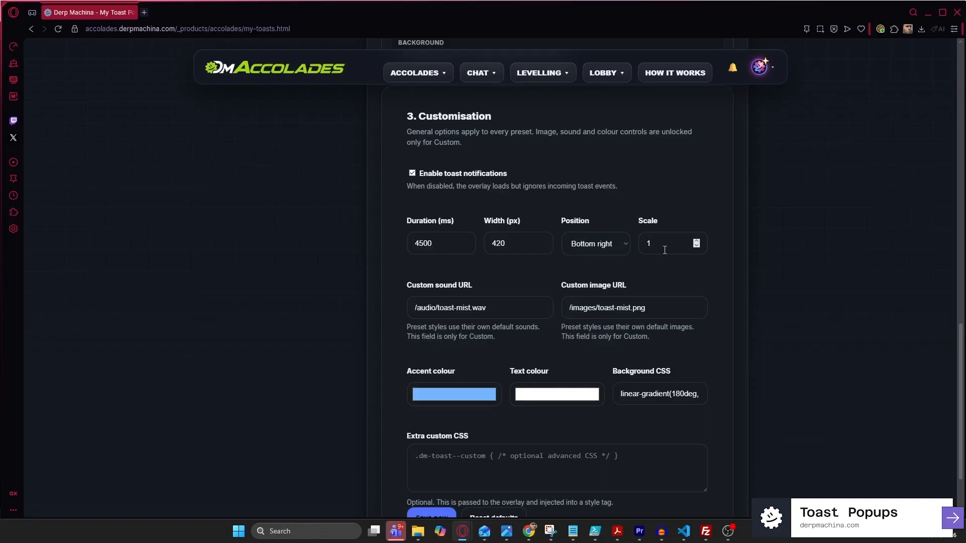
pyautogui.scroll(1, 550, 299)
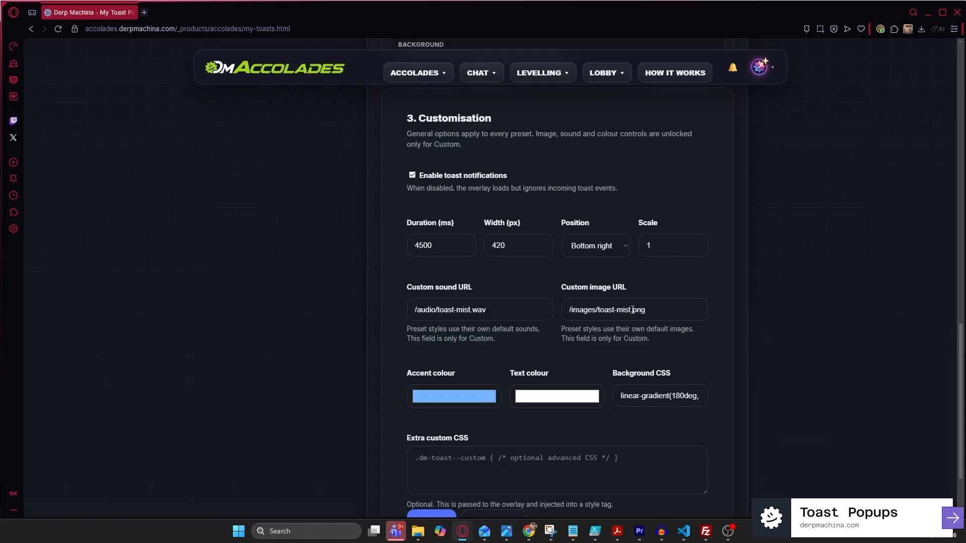
pyautogui.scroll(12, 598, 292)
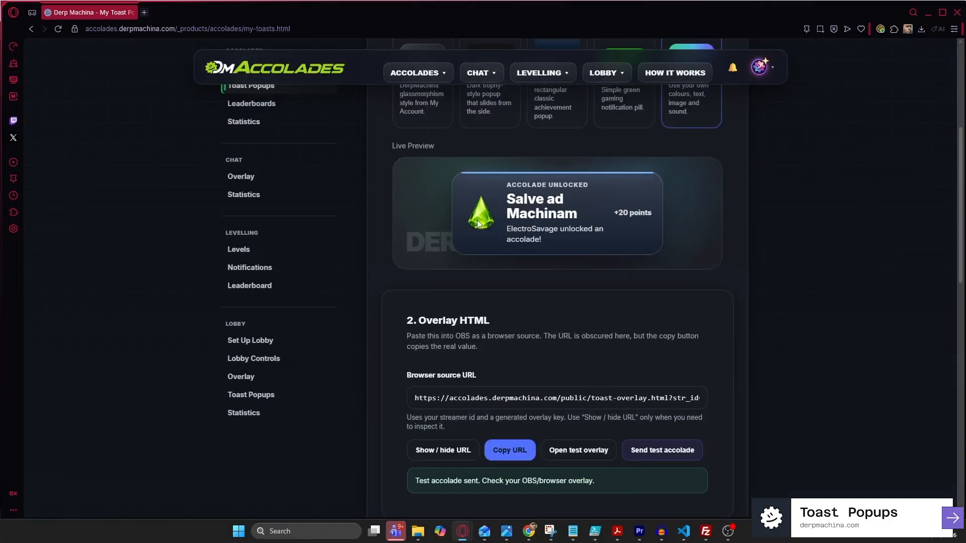
# Inspect the accent colour and Background CSS gradient unchanged, then go to the Leaderboards page
pyautogui.scroll(-10, 550, 304)
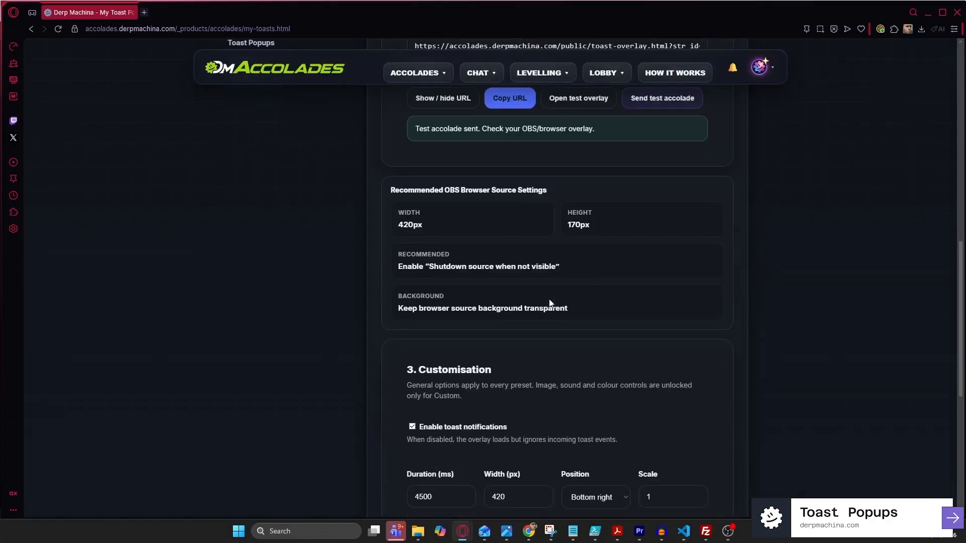
pyautogui.scroll(-3, 549, 302)
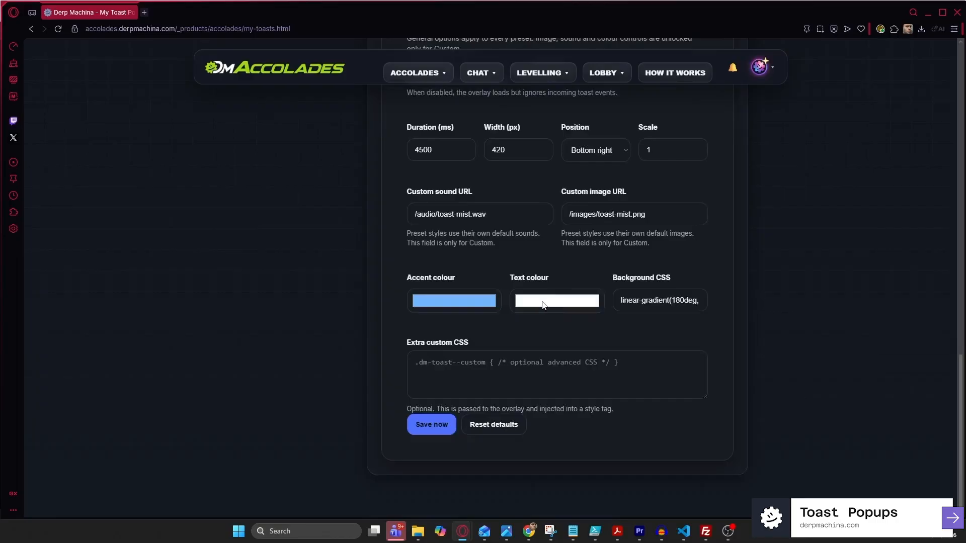
pyautogui.click(489, 297)
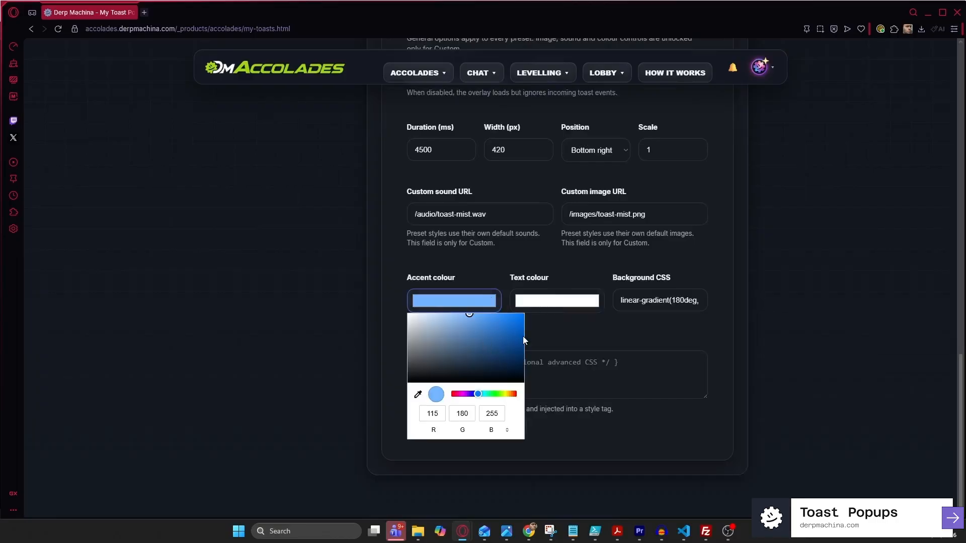
pyautogui.click(535, 272)
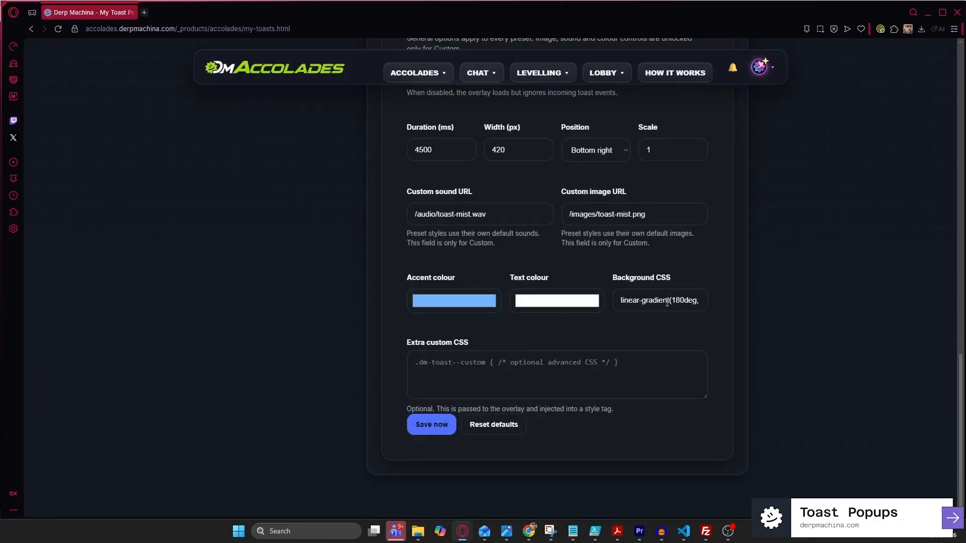
pyautogui.moveTo(619, 302); pyautogui.dragTo(708, 302)
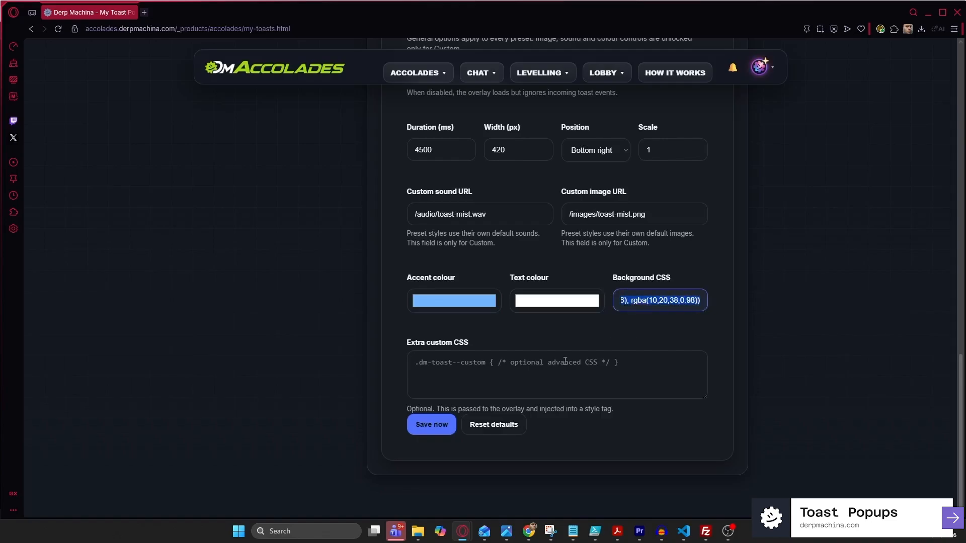
pyautogui.click(491, 368)
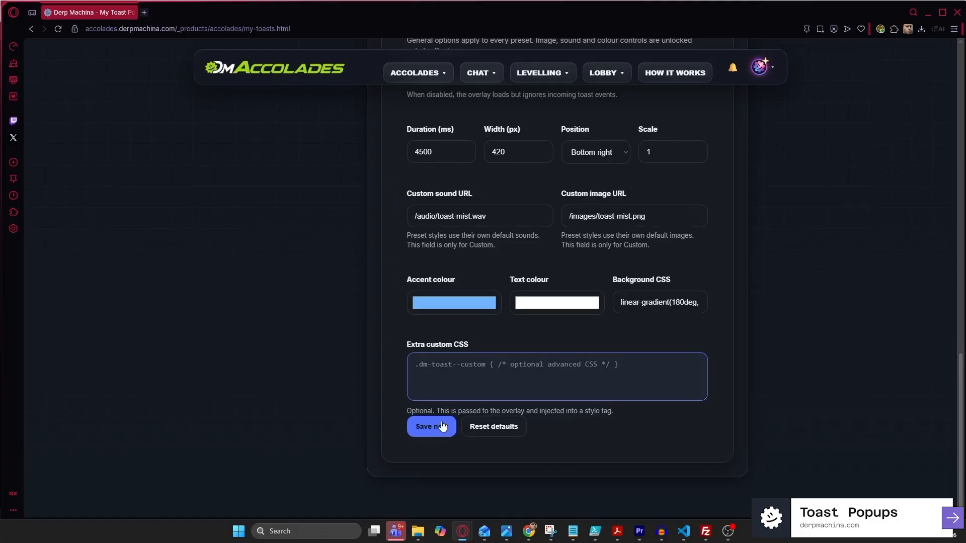
pyautogui.scroll(20, 443, 426)
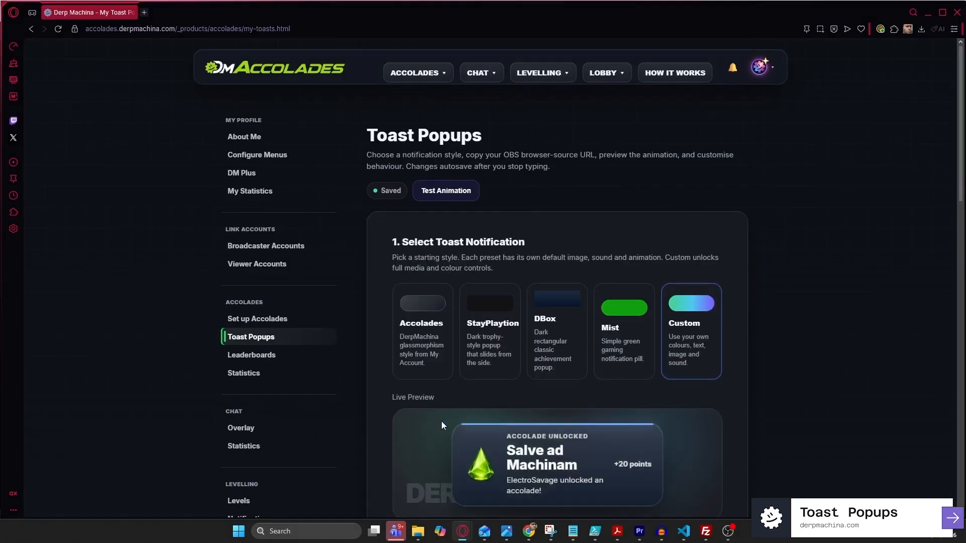
pyautogui.click(270, 355)
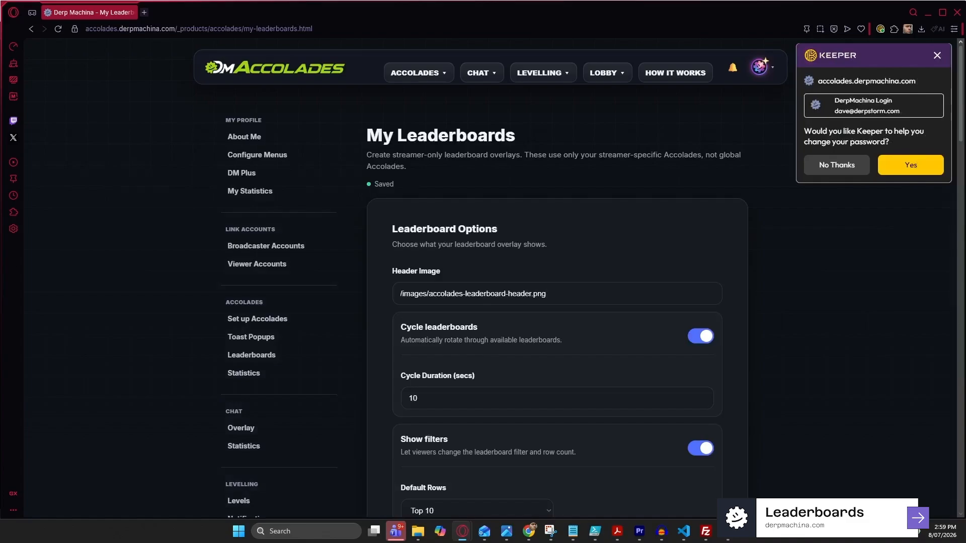
# Dismiss the password prompt and open the leaderboard test overlay, moving its window right
pyautogui.click(937, 55)
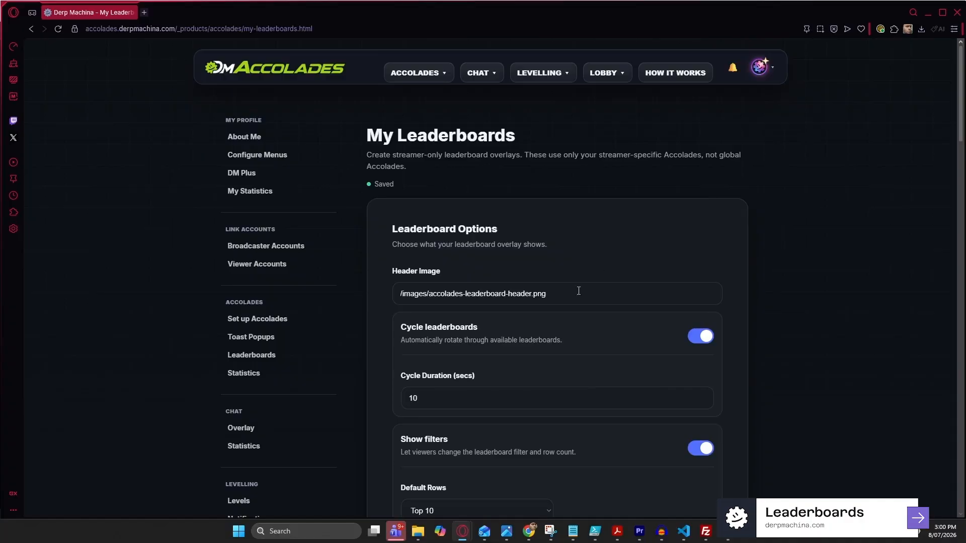
pyautogui.scroll(-15, 578, 290)
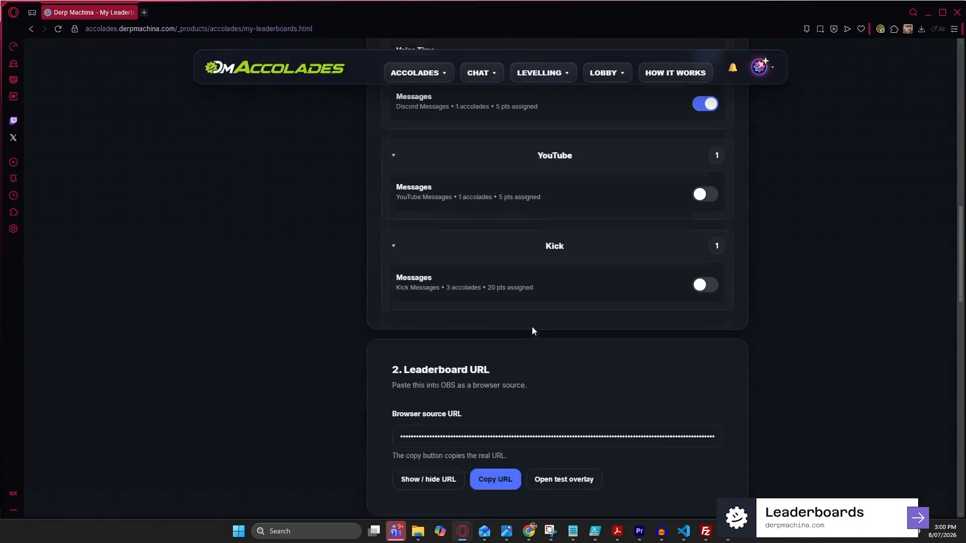
pyautogui.scroll(-3, 527, 328)
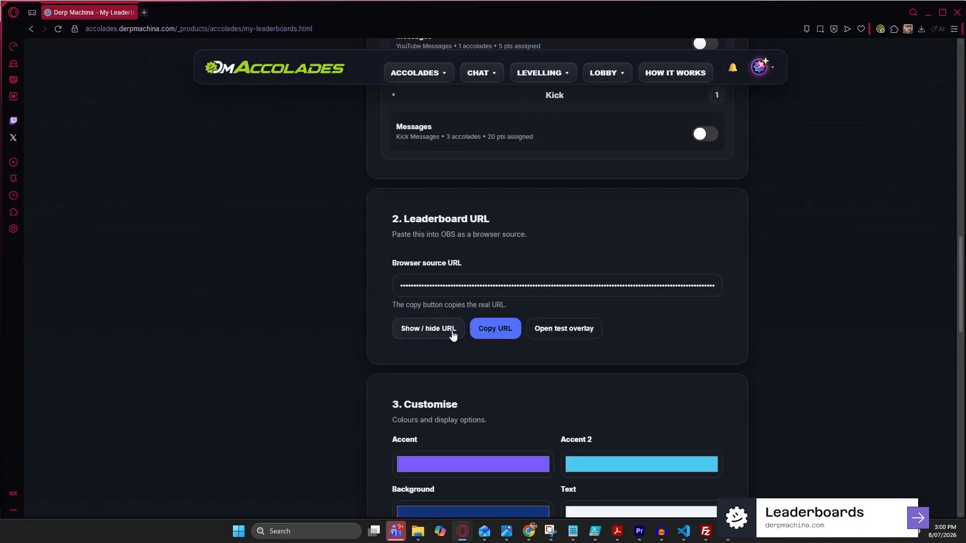
pyautogui.click(553, 328)
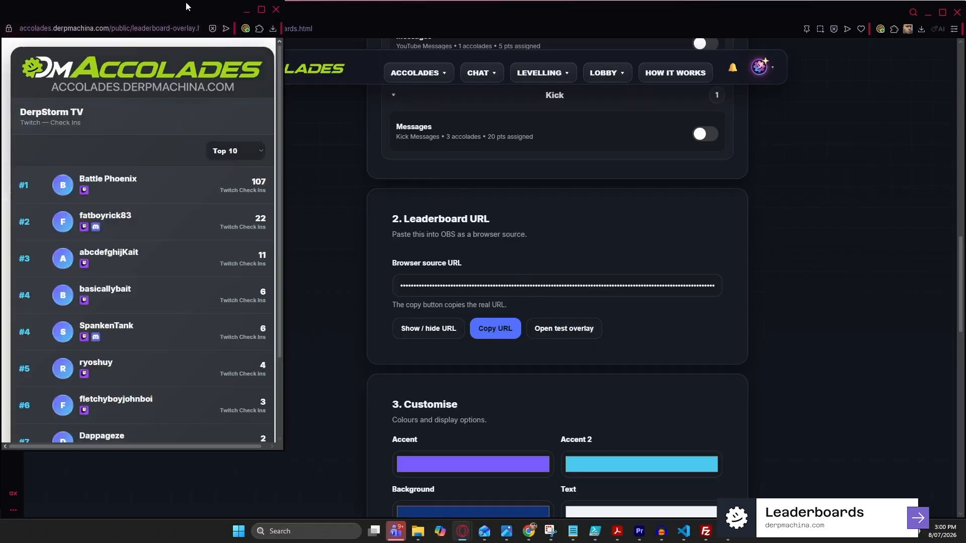
pyautogui.moveTo(186, 4); pyautogui.dragTo(830, 41)
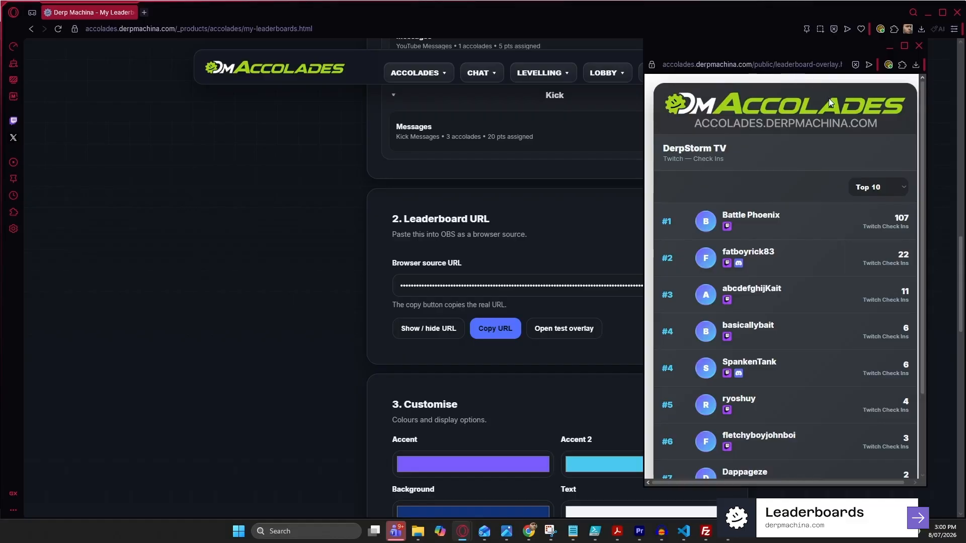
# Look over the leaderboard settings, then bring the cycling overlay window back in front
pyautogui.click(267, 230)
pyautogui.scroll(10, 445, 224)
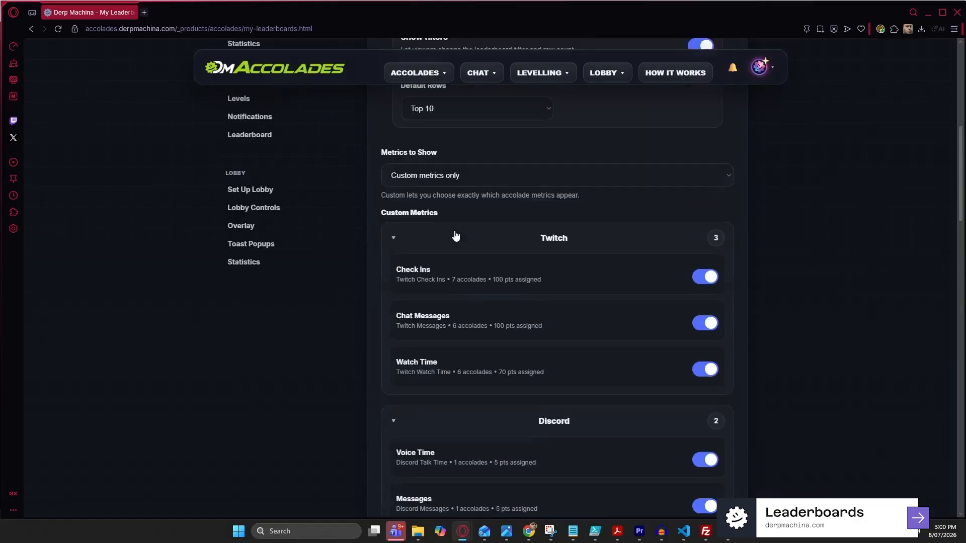
pyautogui.scroll(2, 445, 224)
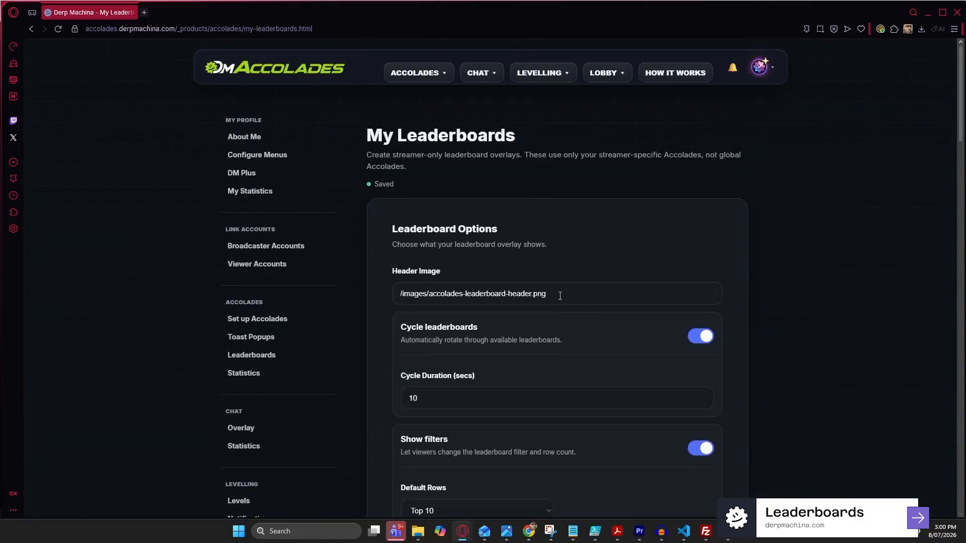
pyautogui.moveTo(560, 296); pyautogui.dragTo(366, 303)
pyautogui.scroll(-1, 394, 264)
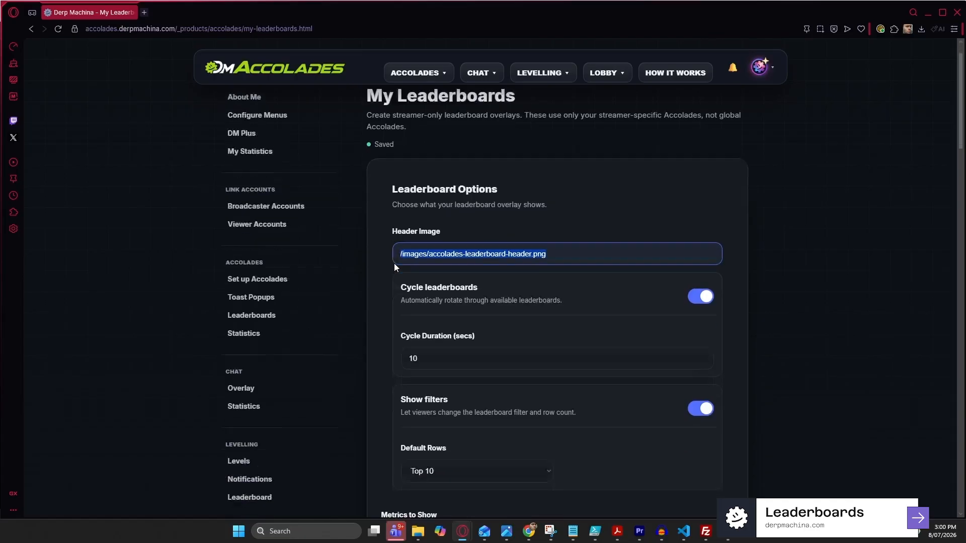
pyautogui.scroll(-1, 394, 264)
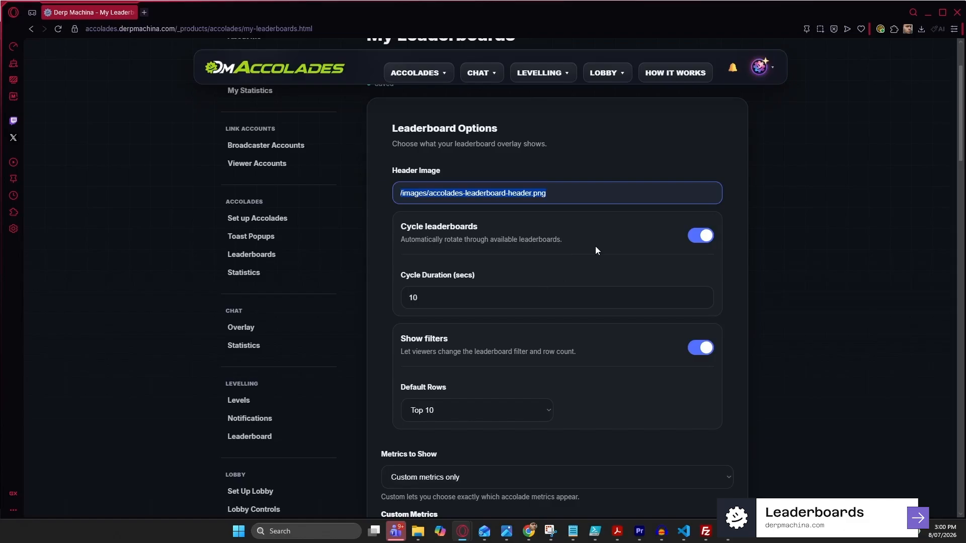
pyautogui.hotkey('alt', 'Tab')
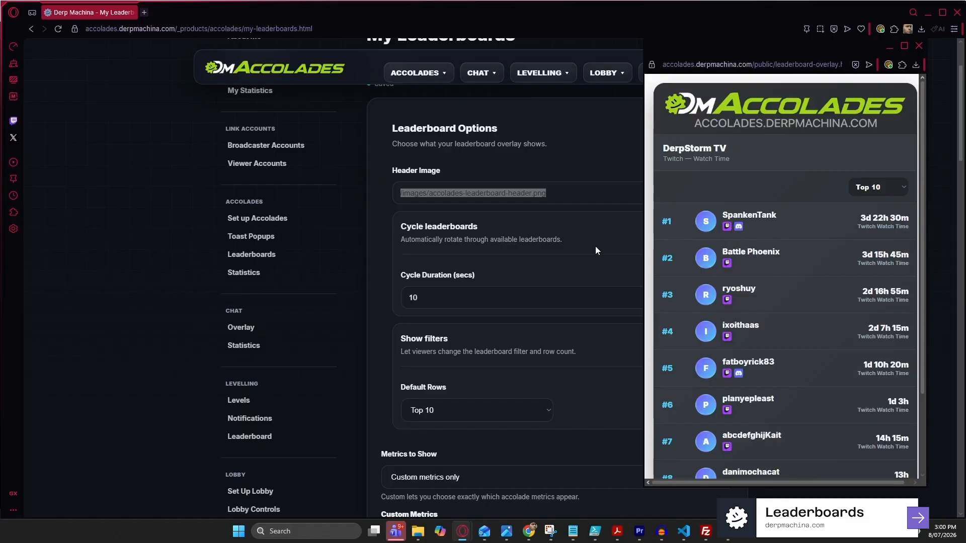
# Keep leaderboard cycling on and Top 10 as the default rows
pyautogui.click(596, 246)
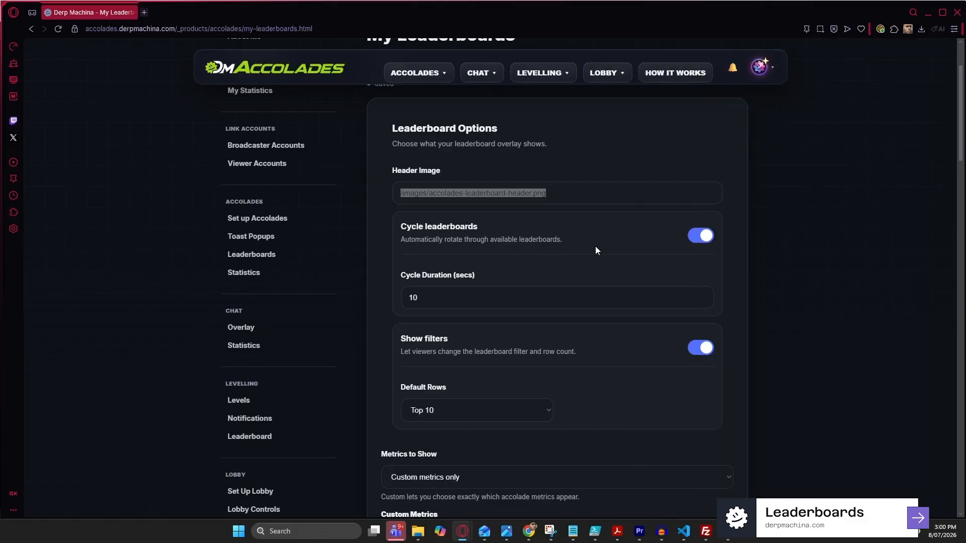
pyautogui.click(702, 243)
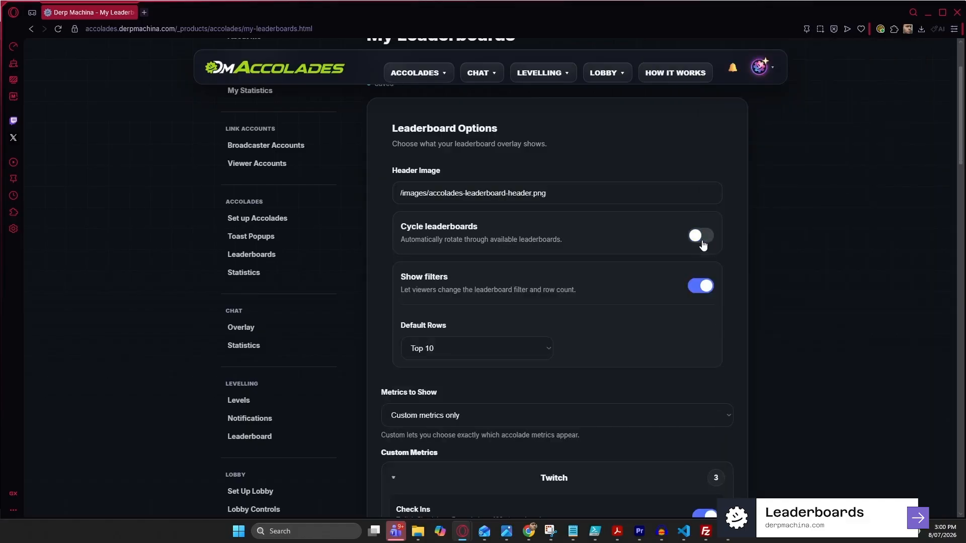
pyautogui.click(703, 243)
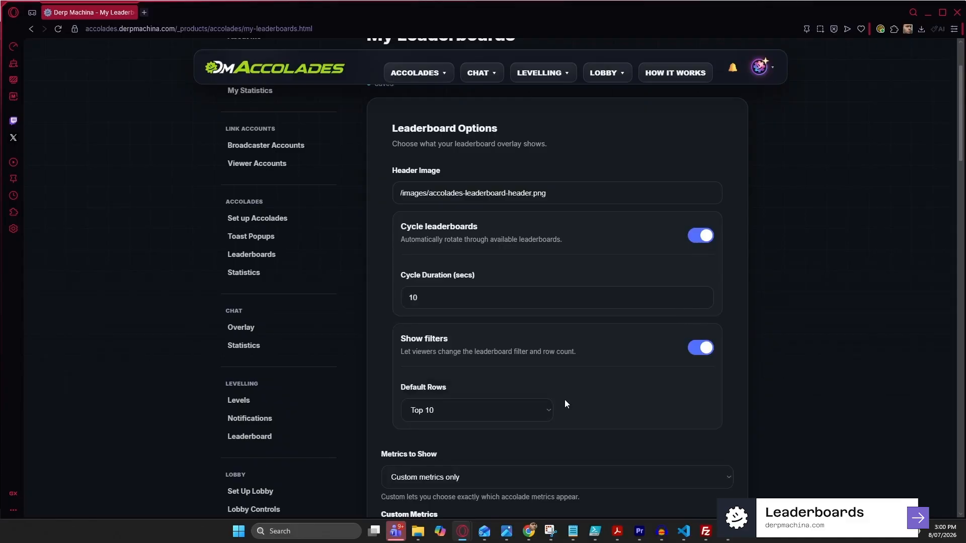
pyautogui.click(550, 412)
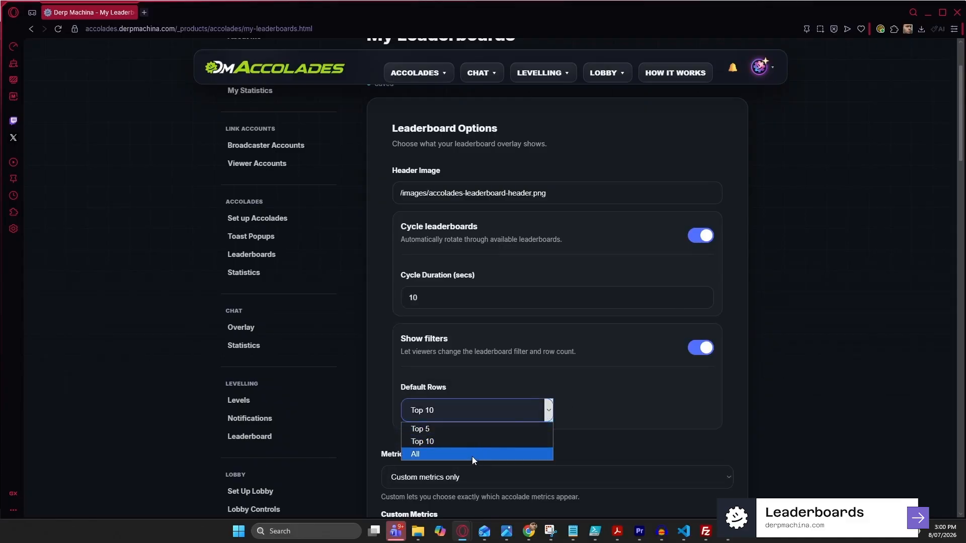
pyautogui.click(563, 377)
pyautogui.scroll(-3, 553, 351)
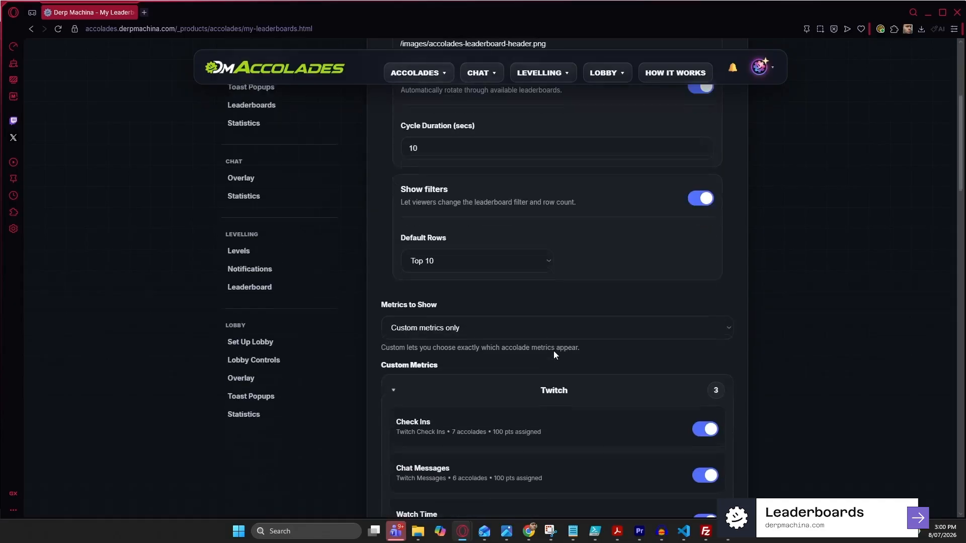
pyautogui.scroll(-2, 553, 355)
# With Custom metrics only, exclude Twitch Chat Messages and enable YouTube Messages, leaving Kick off
pyautogui.click(479, 226)
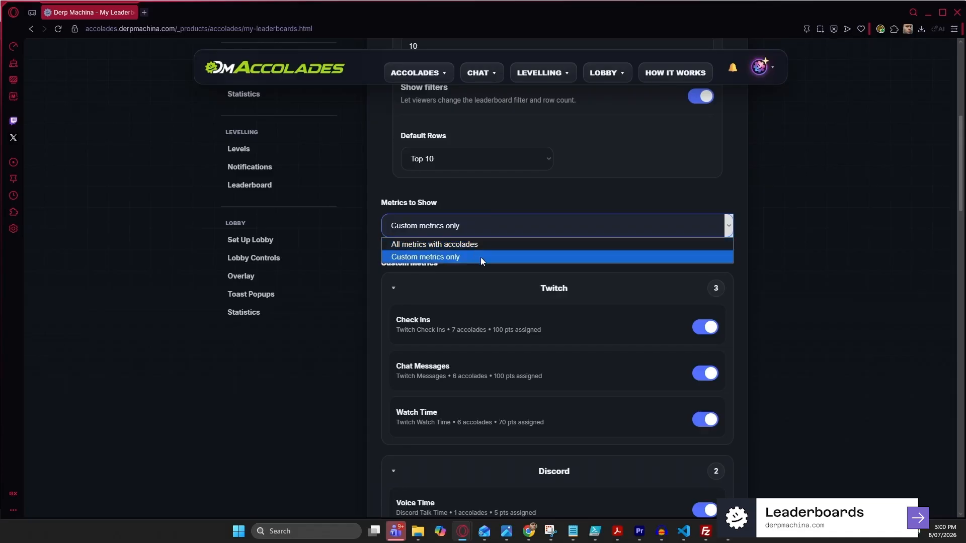
pyautogui.click(854, 269)
pyautogui.scroll(-1, 647, 313)
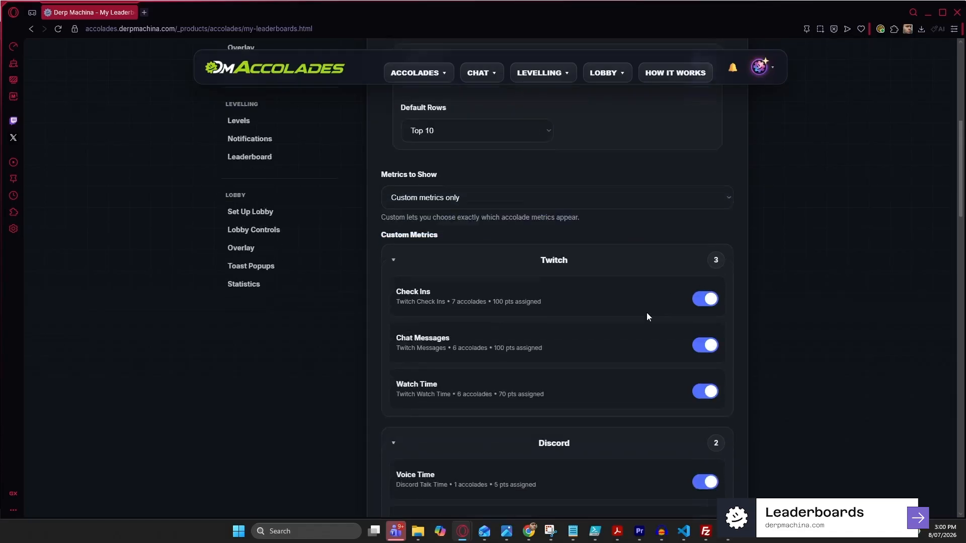
pyautogui.click(705, 323)
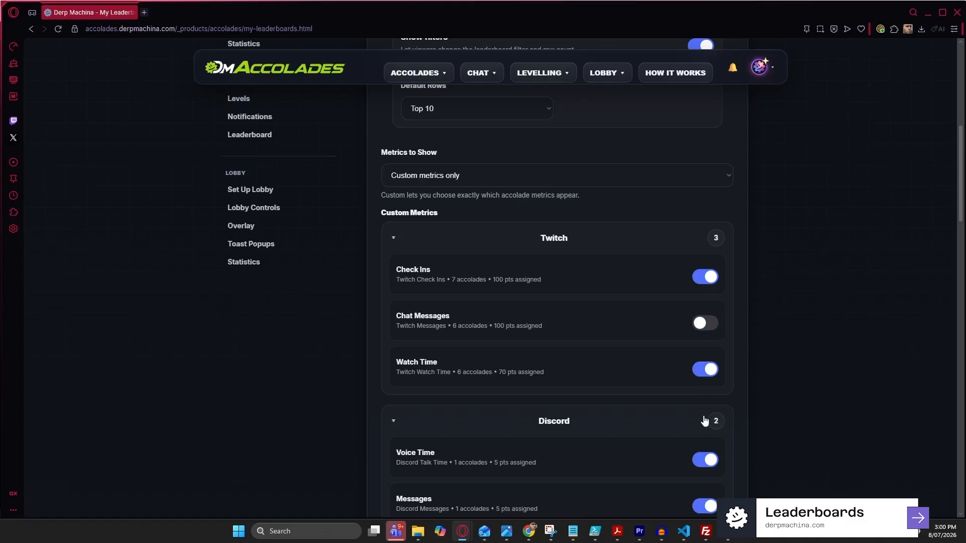
pyautogui.scroll(-1, 692, 406)
pyautogui.scroll(-3, 692, 402)
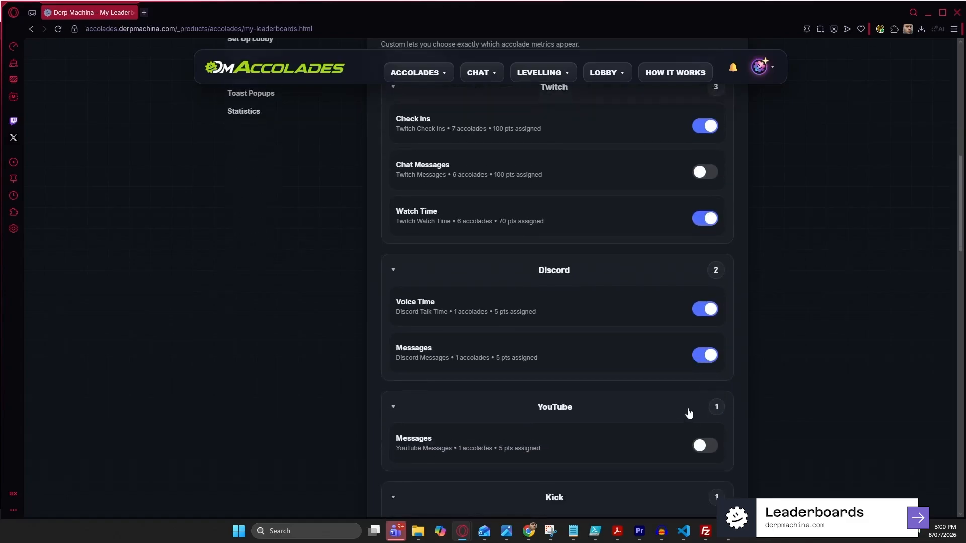
pyautogui.scroll(-3, 689, 413)
pyautogui.click(705, 300)
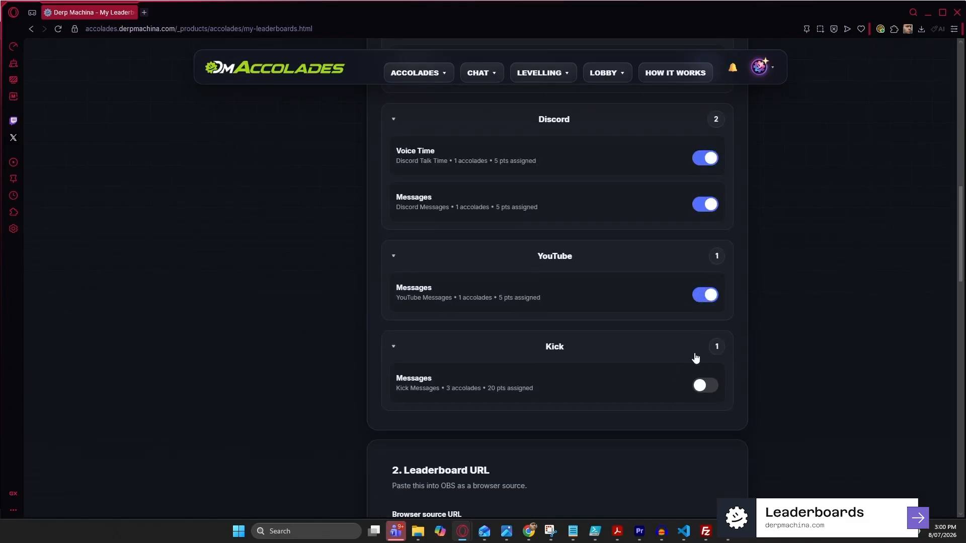
pyautogui.scroll(-2, 574, 381)
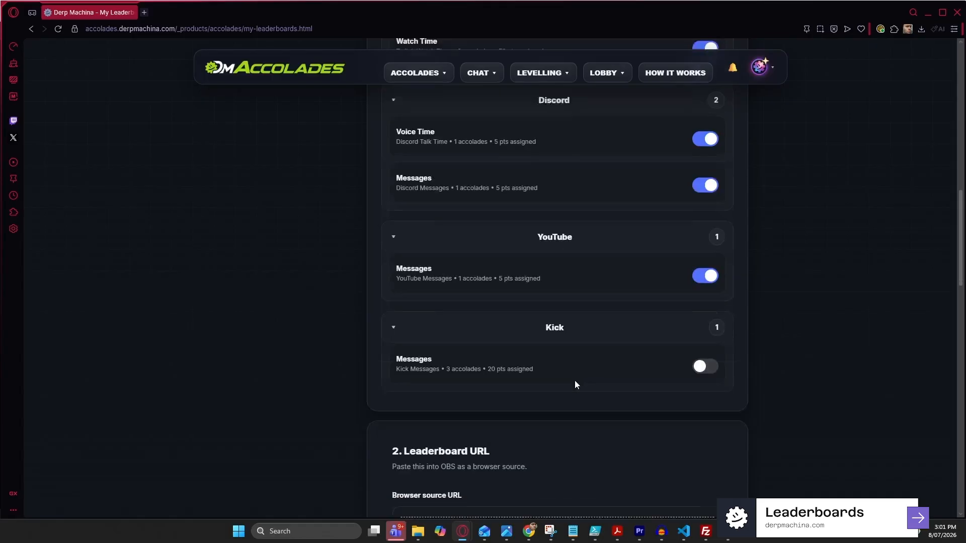
pyautogui.scroll(-4, 579, 349)
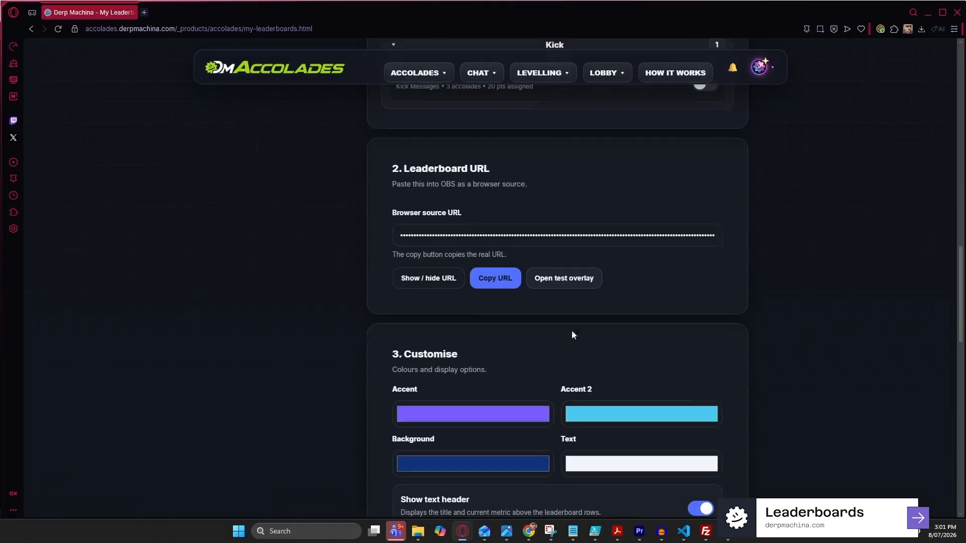
# Unmask the leaderboard overlay's browser source URL, then scroll down to Customise
pyautogui.click(436, 289)
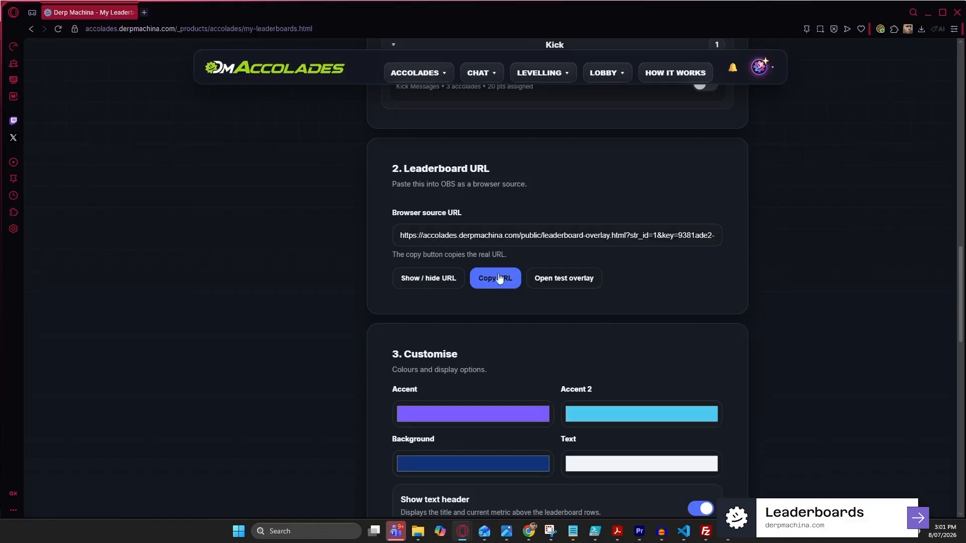
pyautogui.scroll(-4, 504, 231)
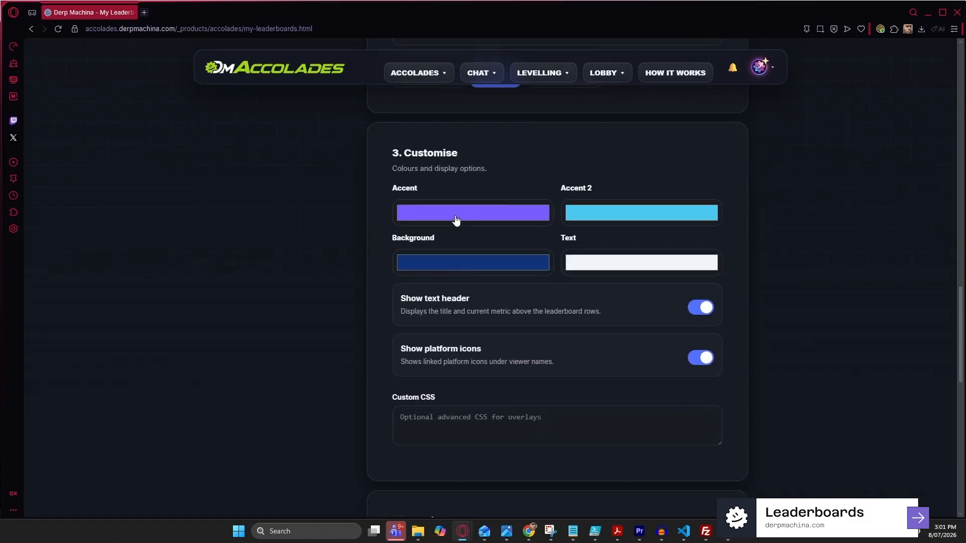
# Preview the Accent colour picker, then bring the test leaderboard overlay window forward
pyautogui.click(457, 220)
pyautogui.click(589, 174)
pyautogui.hotkey('alt', 'Tab')
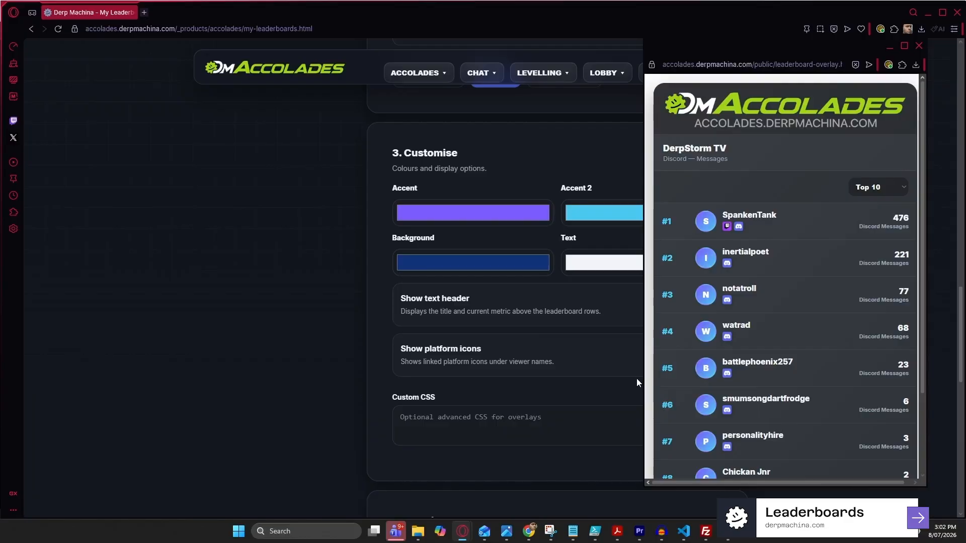
# Return to My Leaderboards, focus the Custom CSS field, and browse the Pre-Defined Boards
pyautogui.click(587, 349)
pyautogui.click(589, 431)
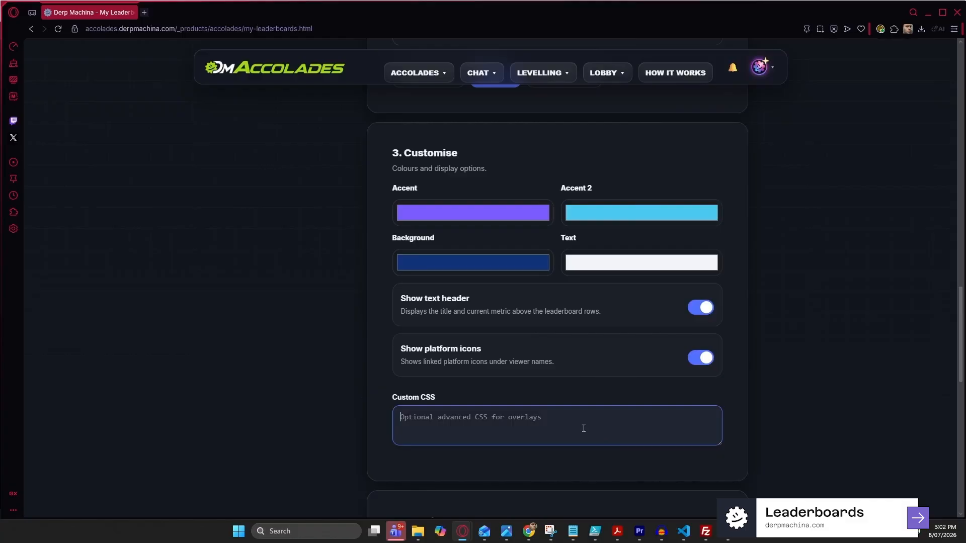
pyautogui.scroll(-7, 584, 427)
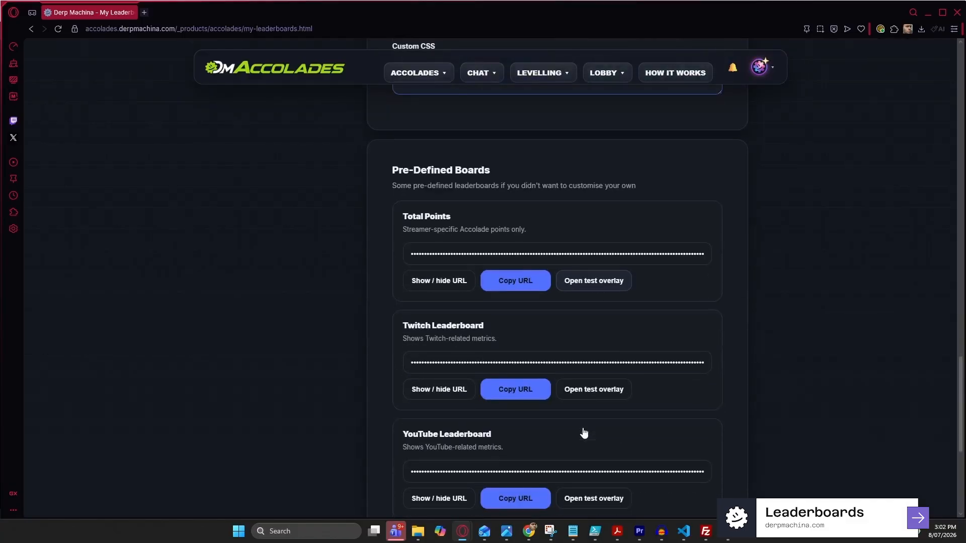
pyautogui.scroll(-1, 582, 431)
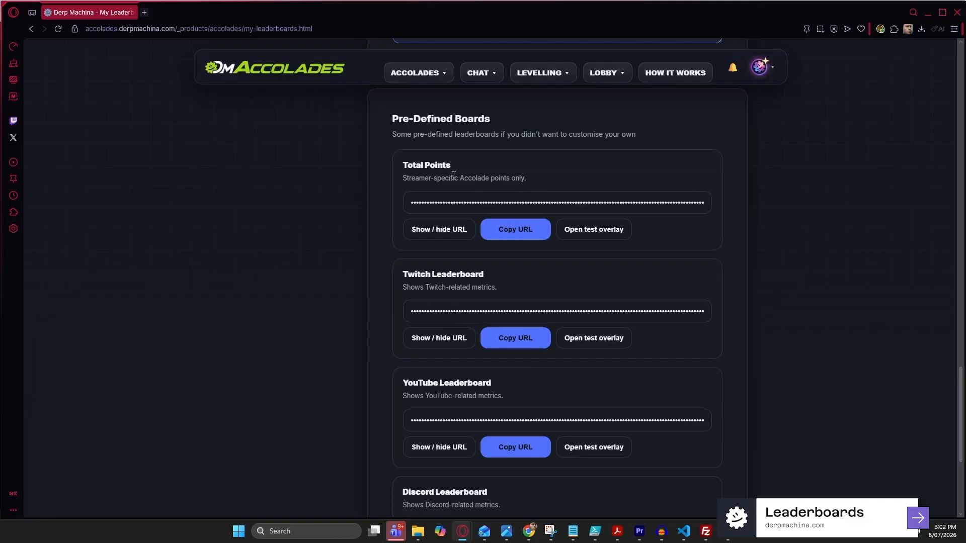
pyautogui.scroll(-2, 487, 255)
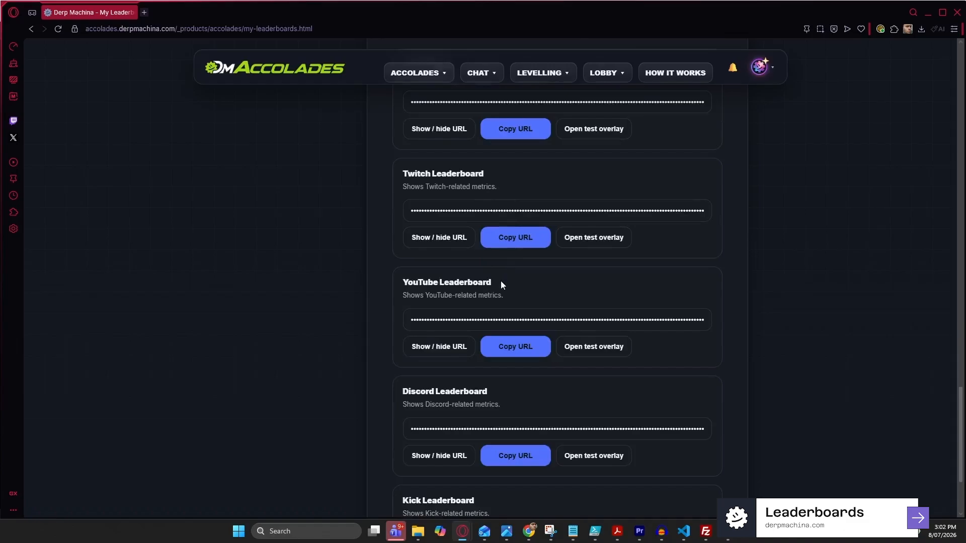
pyautogui.scroll(-3, 501, 282)
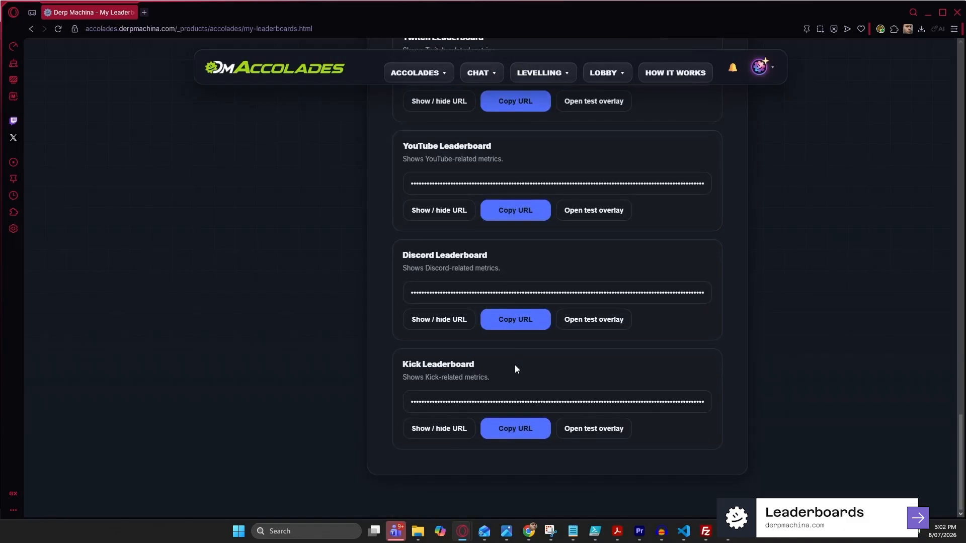
pyautogui.scroll(20, 515, 369)
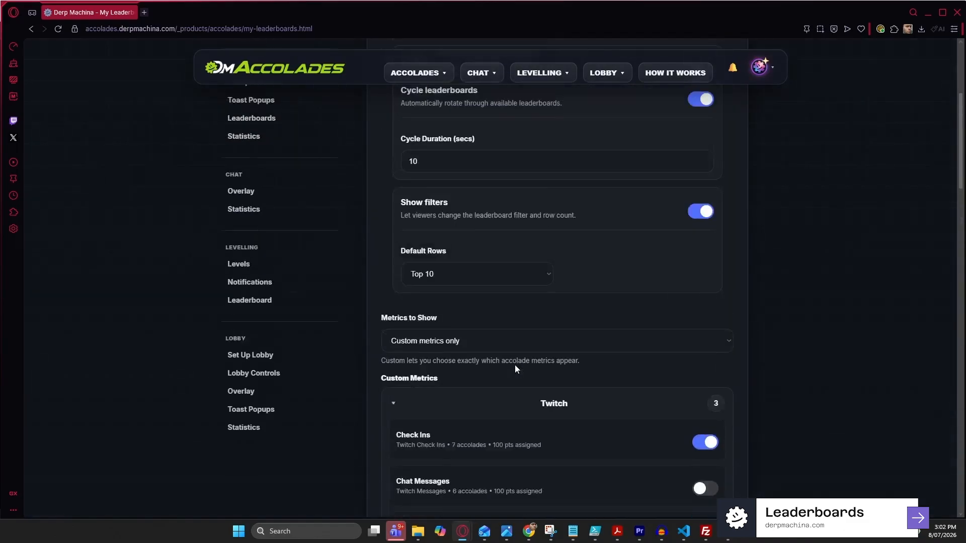
pyautogui.scroll(5, 514, 364)
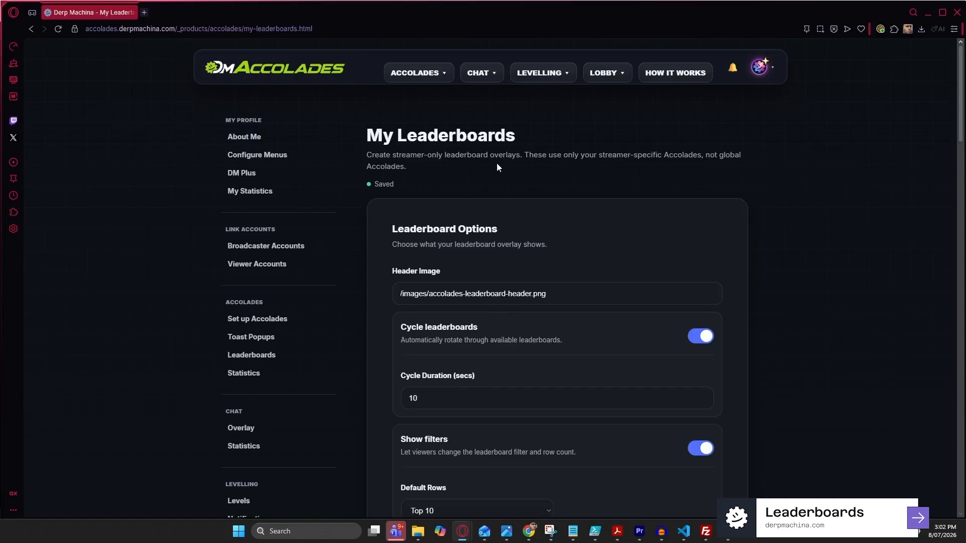
# Open Accolades Statistics, then check and dismiss the header's ACCOLADES page list
pyautogui.click(243, 378)
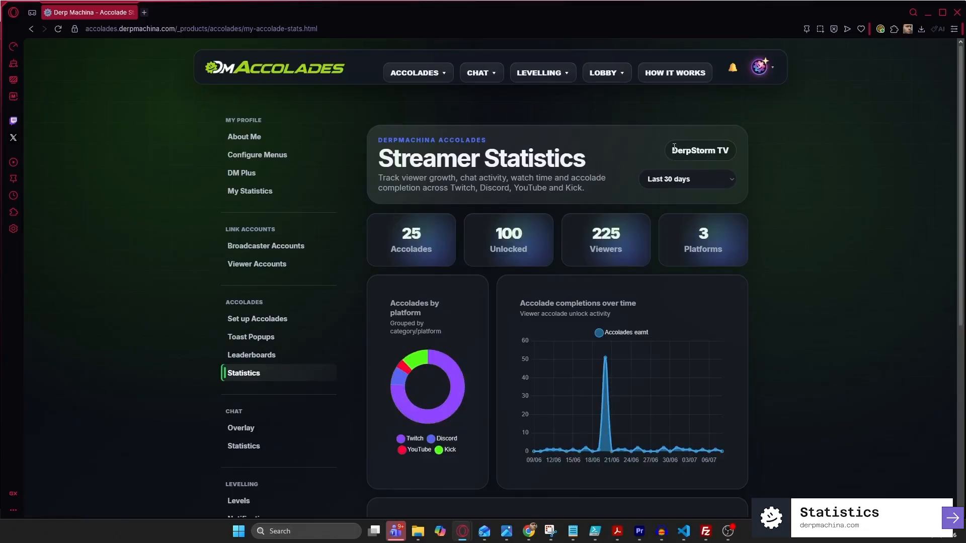
pyautogui.moveTo(674, 147); pyautogui.dragTo(734, 148)
pyautogui.click(742, 150)
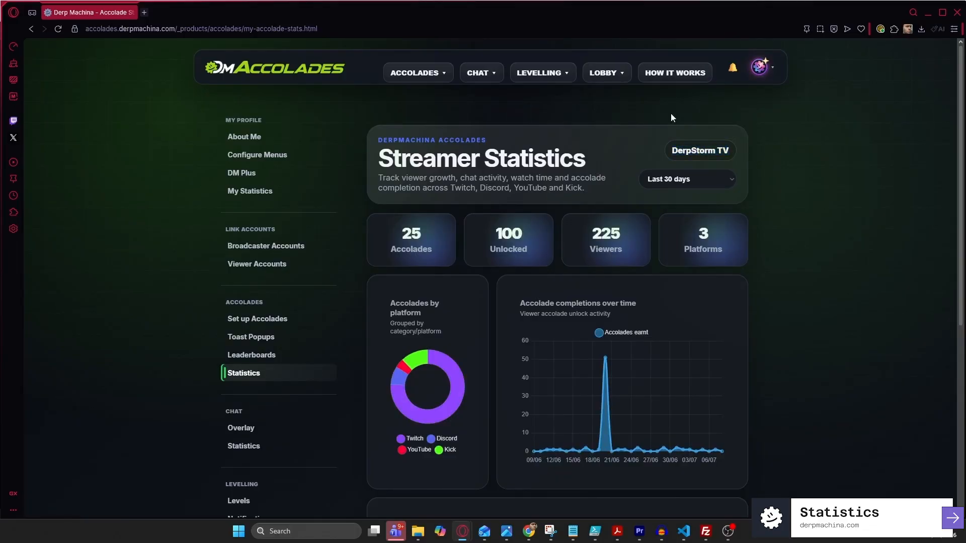
pyautogui.click(446, 71)
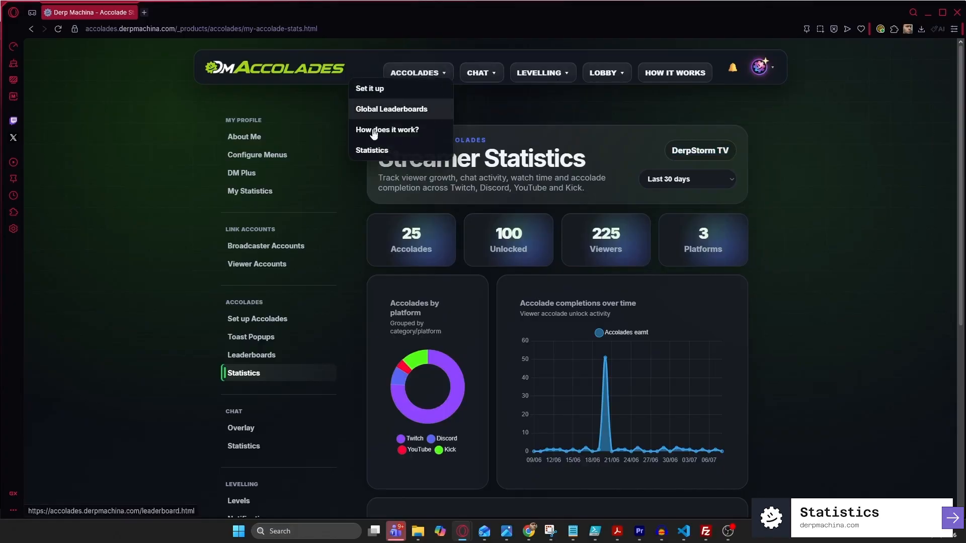
pyautogui.click(789, 139)
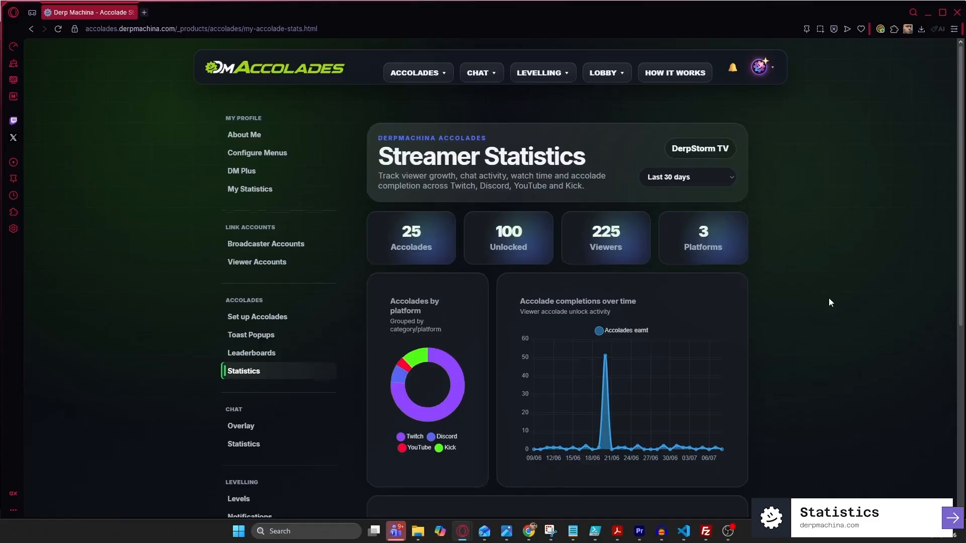
pyautogui.scroll(-3, 829, 299)
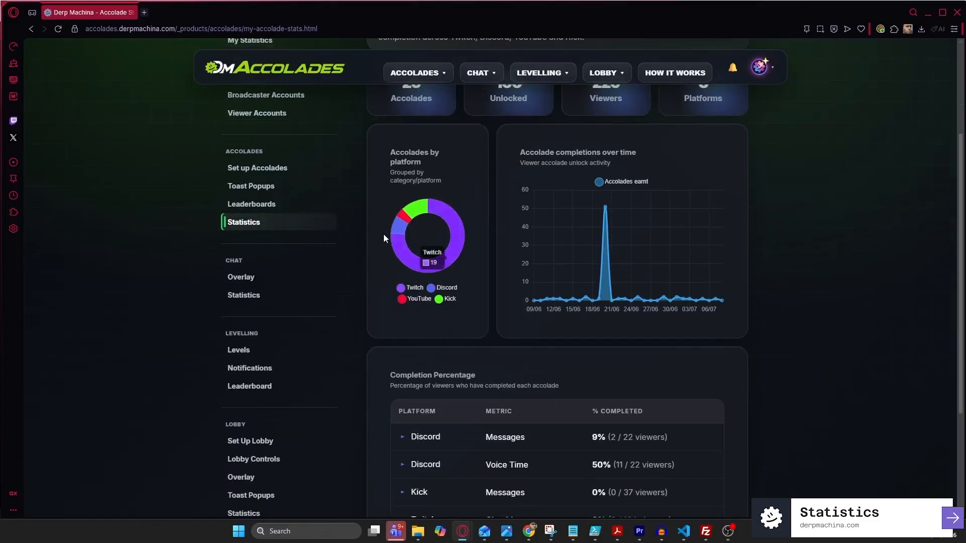
pyautogui.moveTo(435, 262)
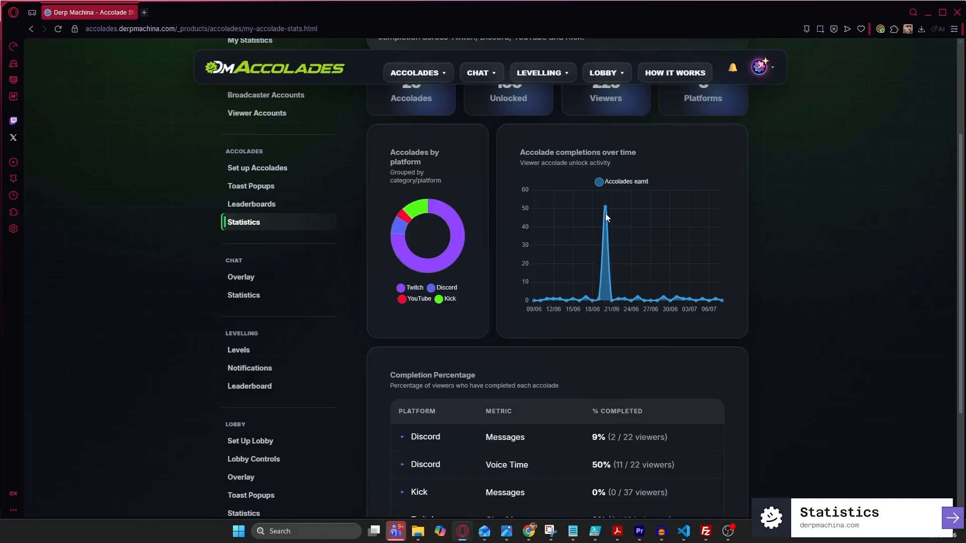
pyautogui.moveTo(606, 208)
pyautogui.scroll(-2, 740, 295)
pyautogui.scroll(-1, 739, 294)
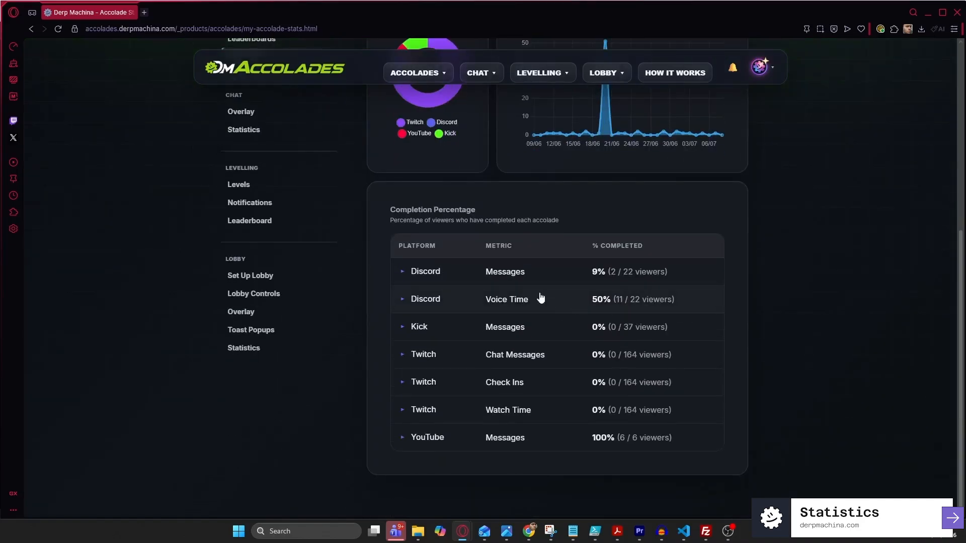
# Check the Discord Messages row, then expand the Twitch Chat Messages and Twitch Check Ins completion breakdowns
pyautogui.click(402, 272)
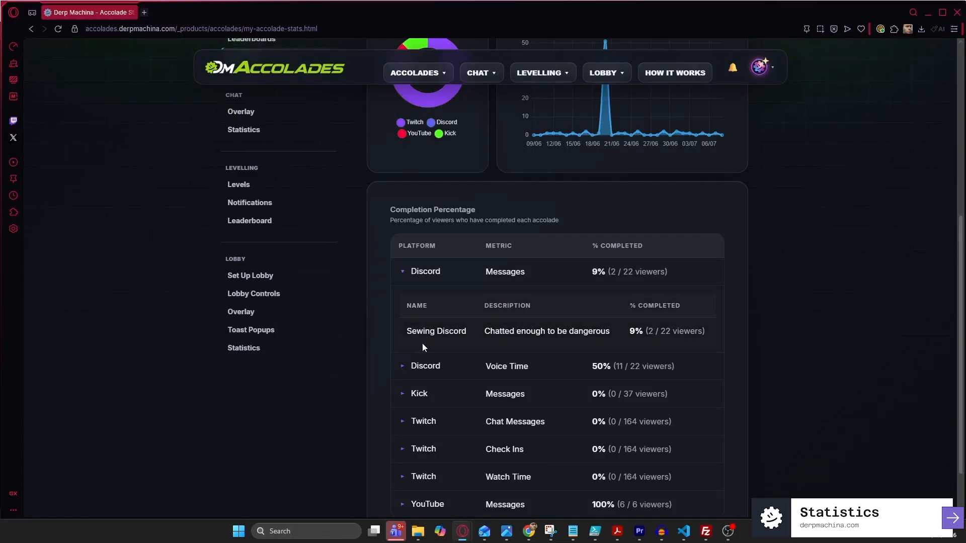
pyautogui.click(400, 277)
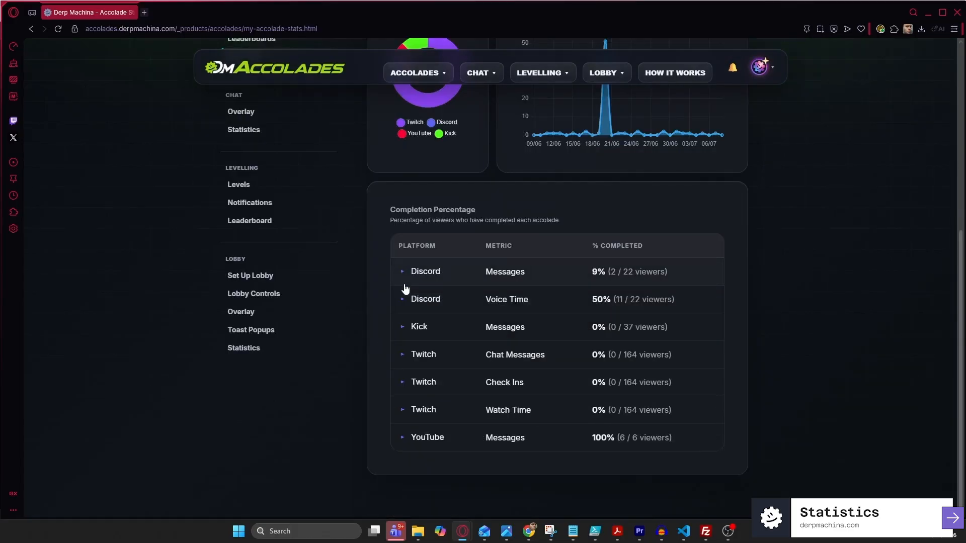
pyautogui.click(403, 356)
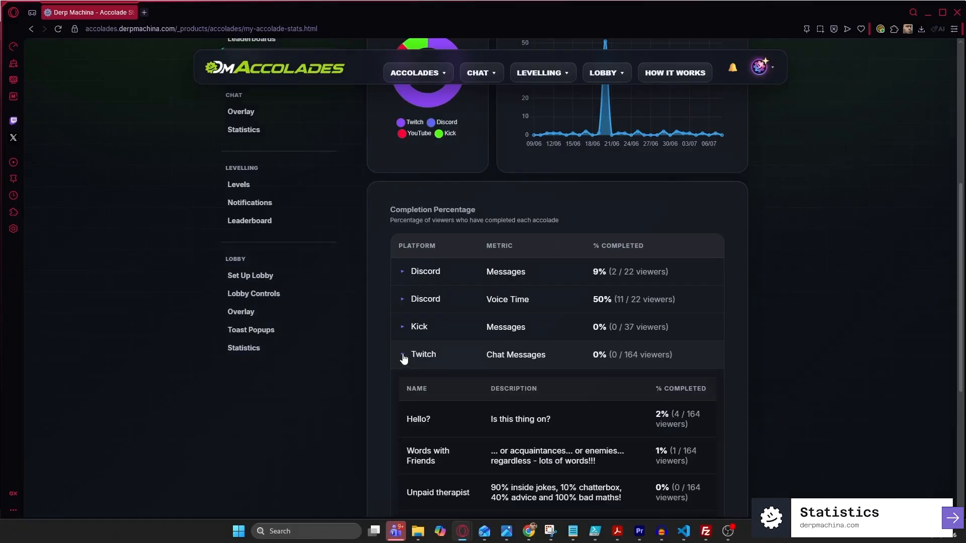
pyautogui.scroll(-2, 403, 358)
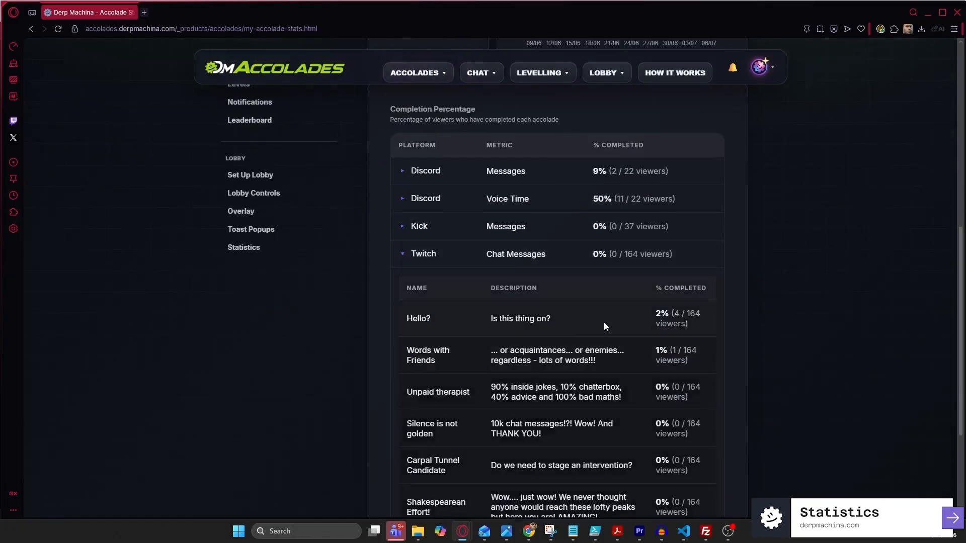
pyautogui.scroll(-3, 645, 418)
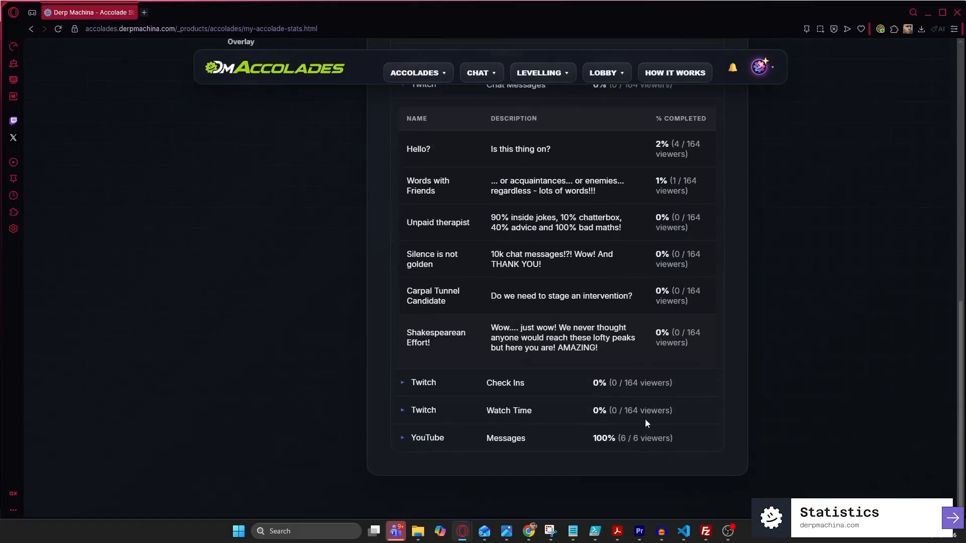
pyautogui.click(402, 383)
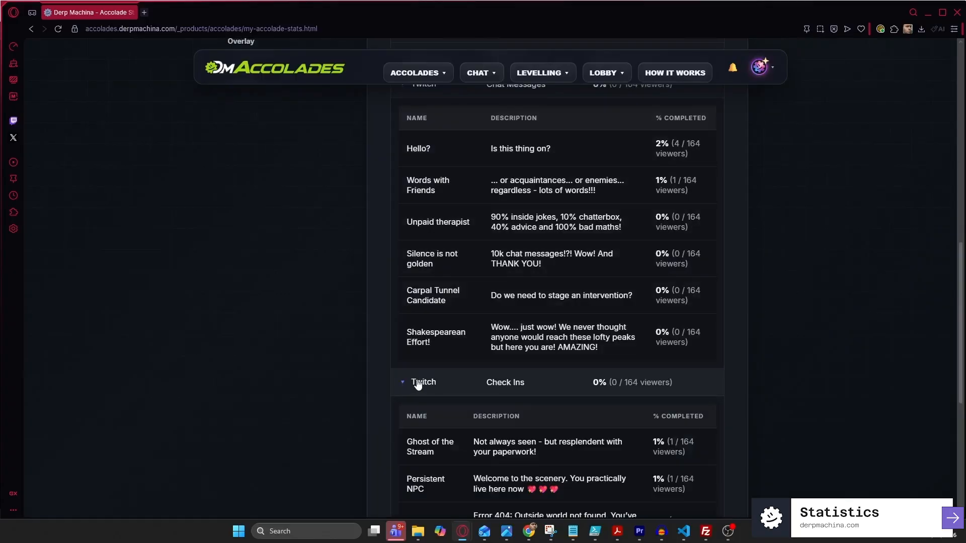
pyautogui.scroll(-3, 448, 360)
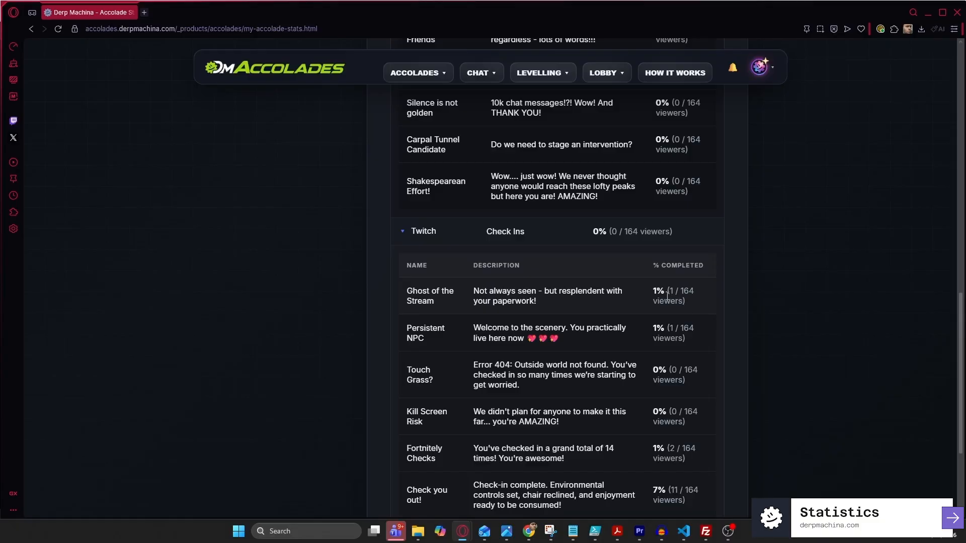
pyautogui.scroll(-4, 668, 296)
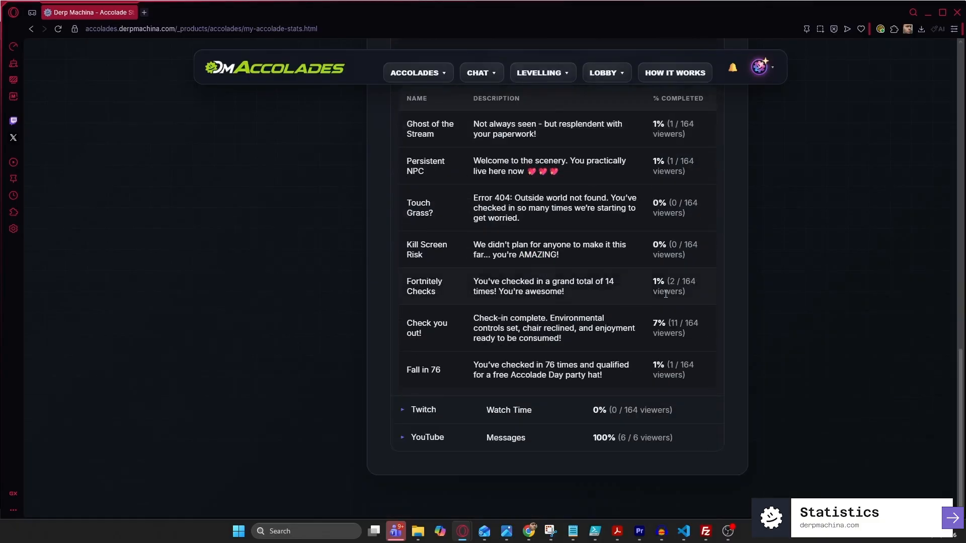
pyautogui.scroll(7, 662, 294)
pyautogui.scroll(9, 654, 297)
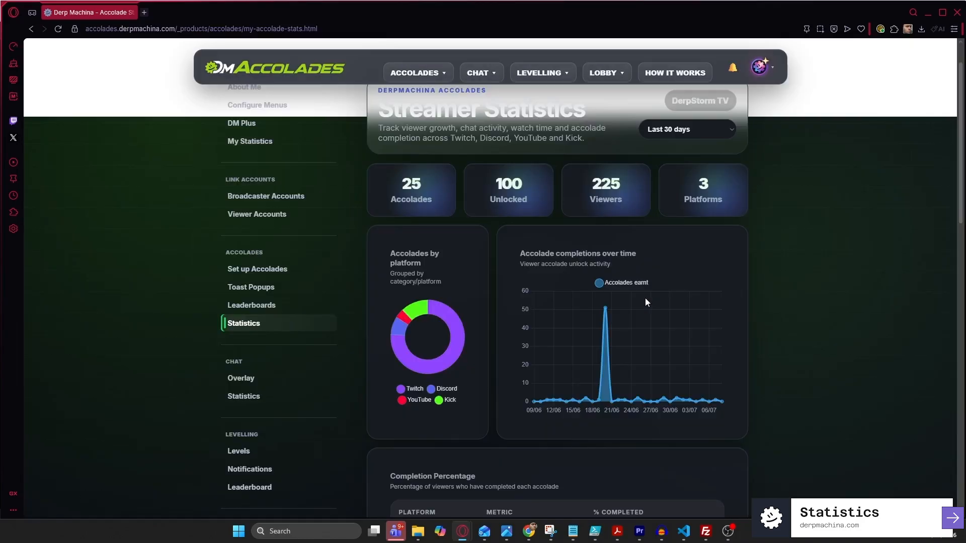